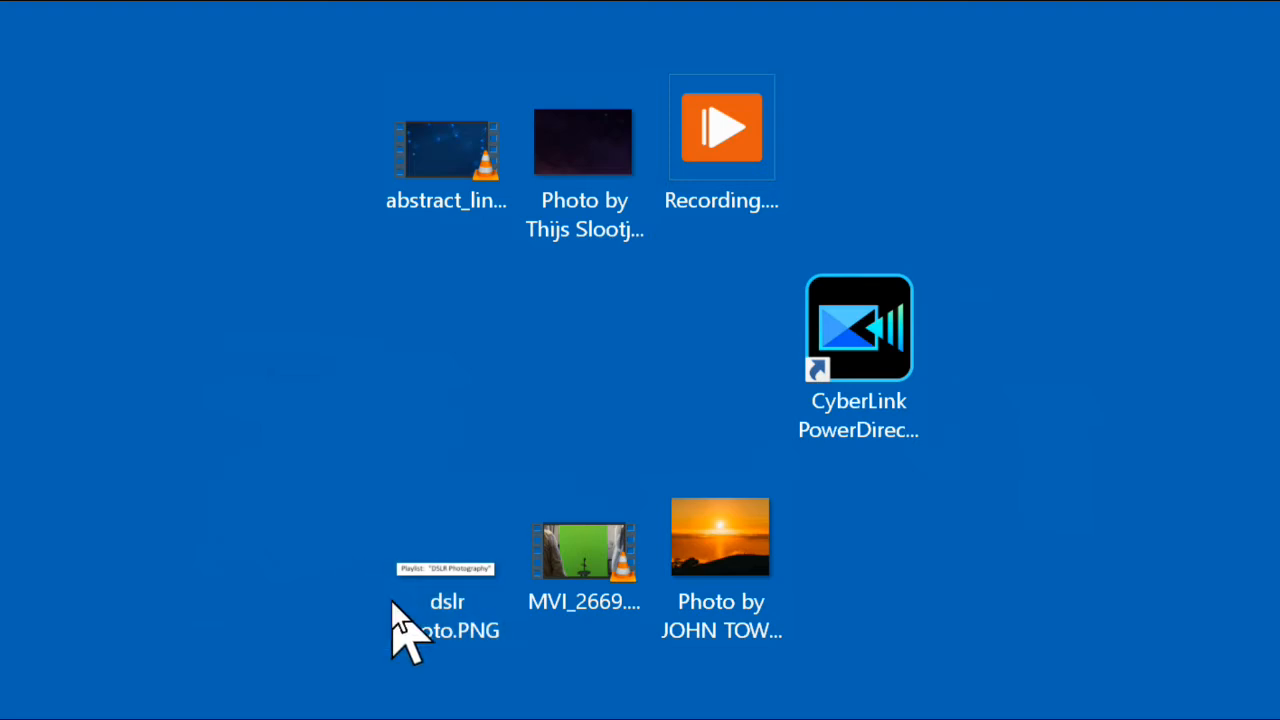
- Select all six media files on the desktop and open them together with PowerDirector 18
{"action": "left_click", "coordinate": [385, 42]}
{"action": "left_click_drag", "start_coordinate": [473, 152], "coordinate": [760, 600]}
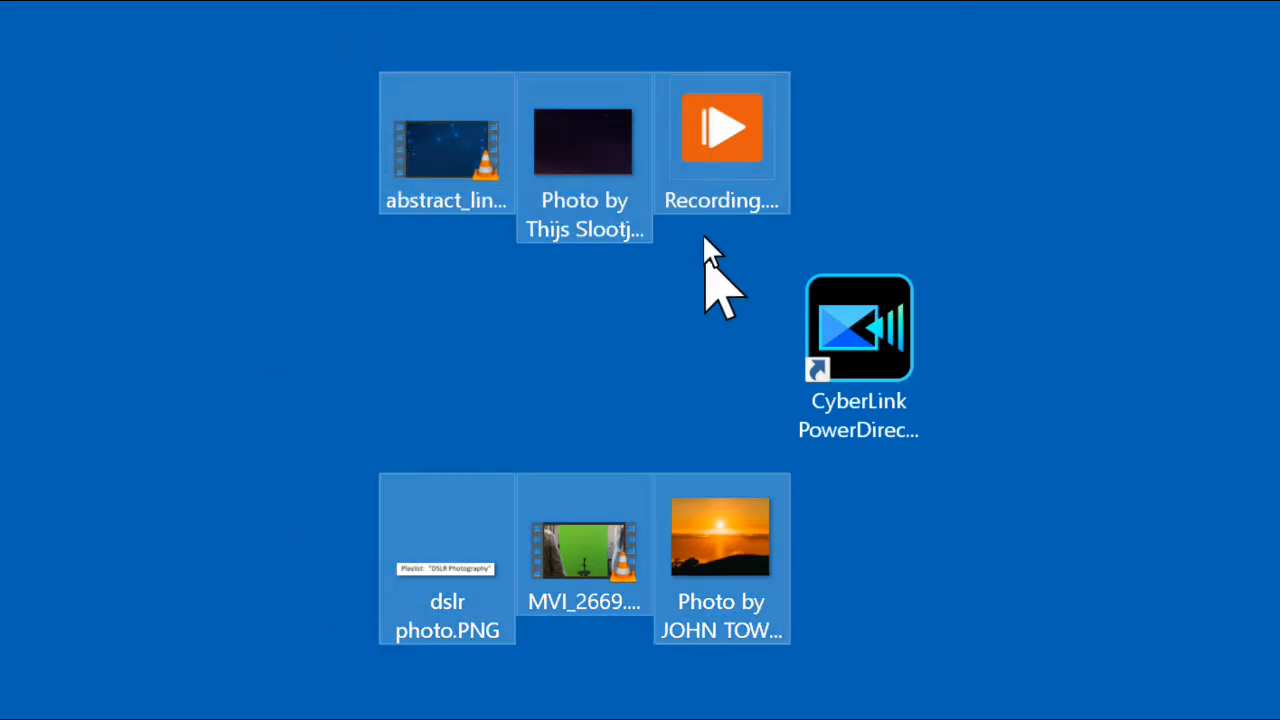
{"action": "left_click_drag", "start_coordinate": [709, 106], "coordinate": [850, 315]}
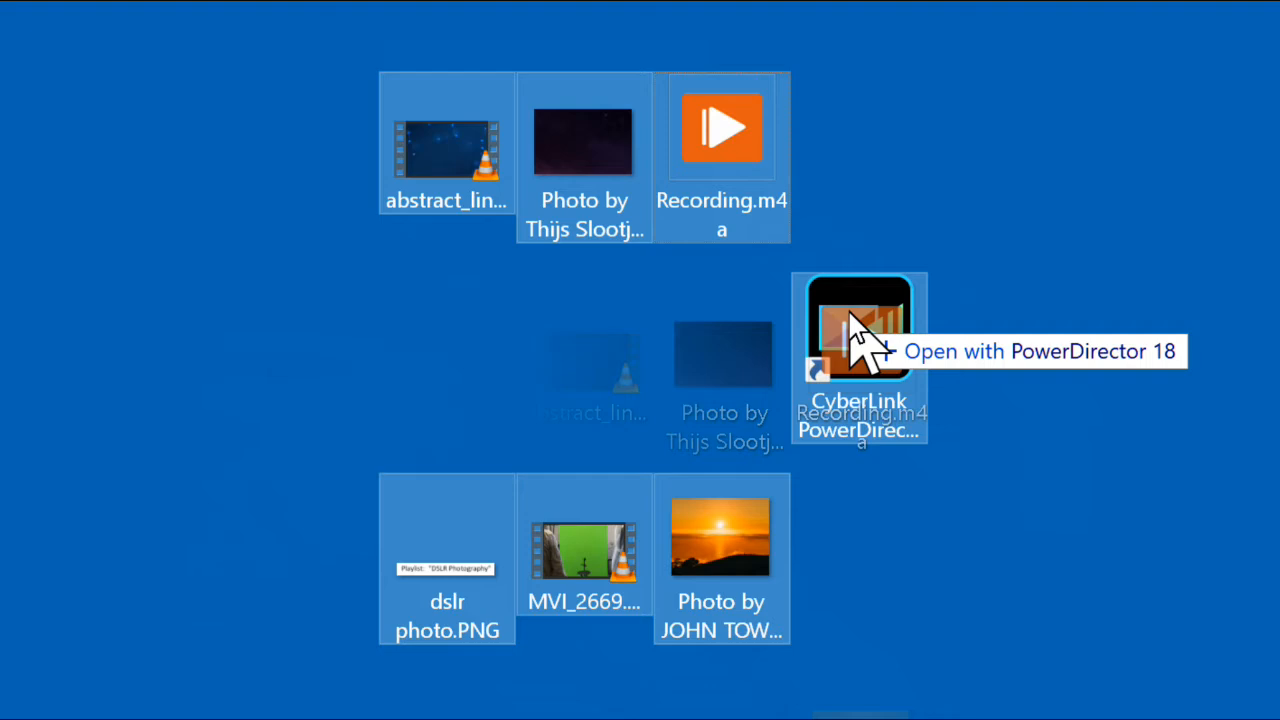
{"action": "left_click_drag", "start_coordinate": [849, 313], "coordinate": [850, 318]}
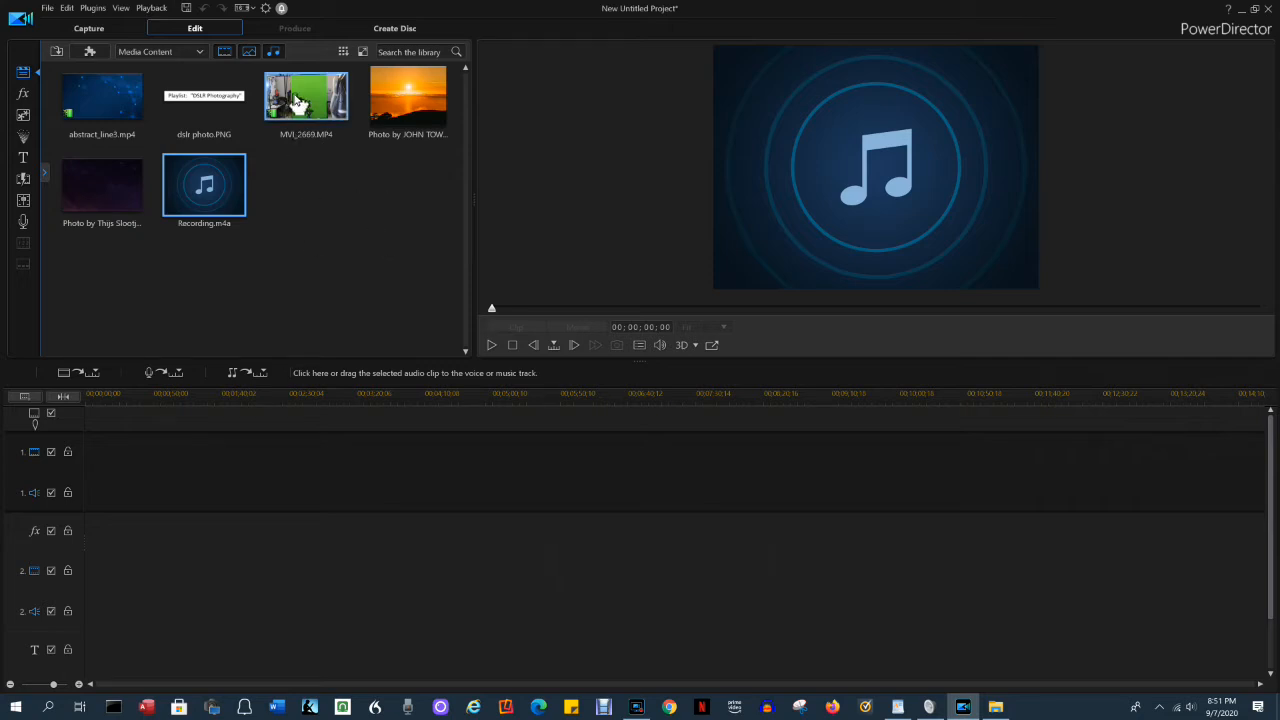
- Place MVI_2669.MP4 on track 1 and Recording.m4a on audio track 2, then synchronize the two clips by audio
{"action": "left_click_drag", "start_coordinate": [304, 108], "coordinate": [82, 480]}
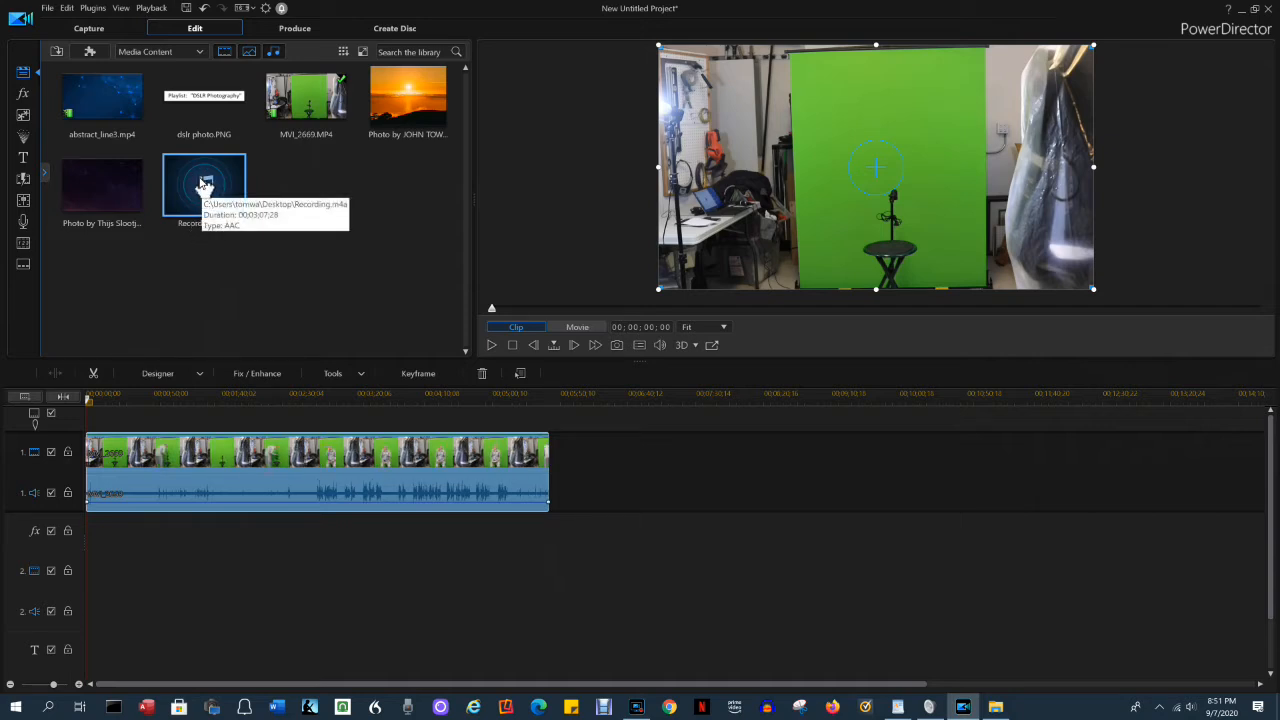
{"action": "left_click_drag", "start_coordinate": [204, 183], "coordinate": [89, 614]}
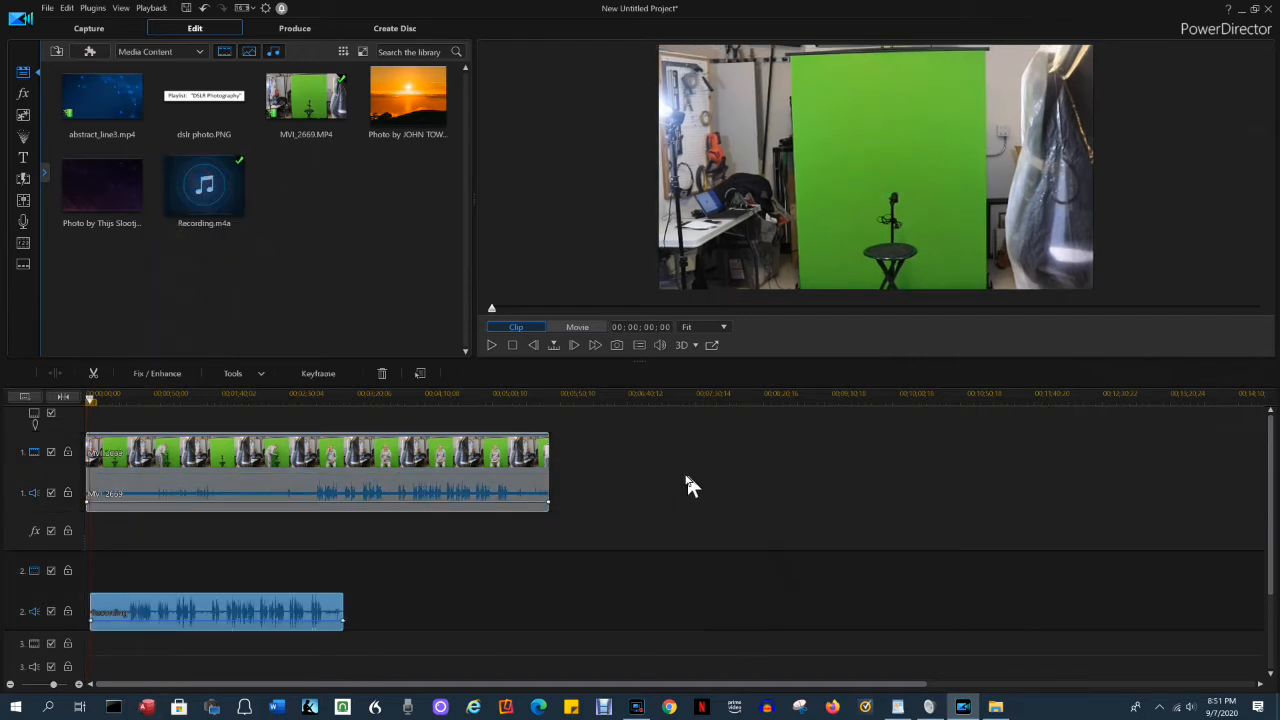
{"action": "left_click_drag", "start_coordinate": [637, 443], "coordinate": [205, 628]}
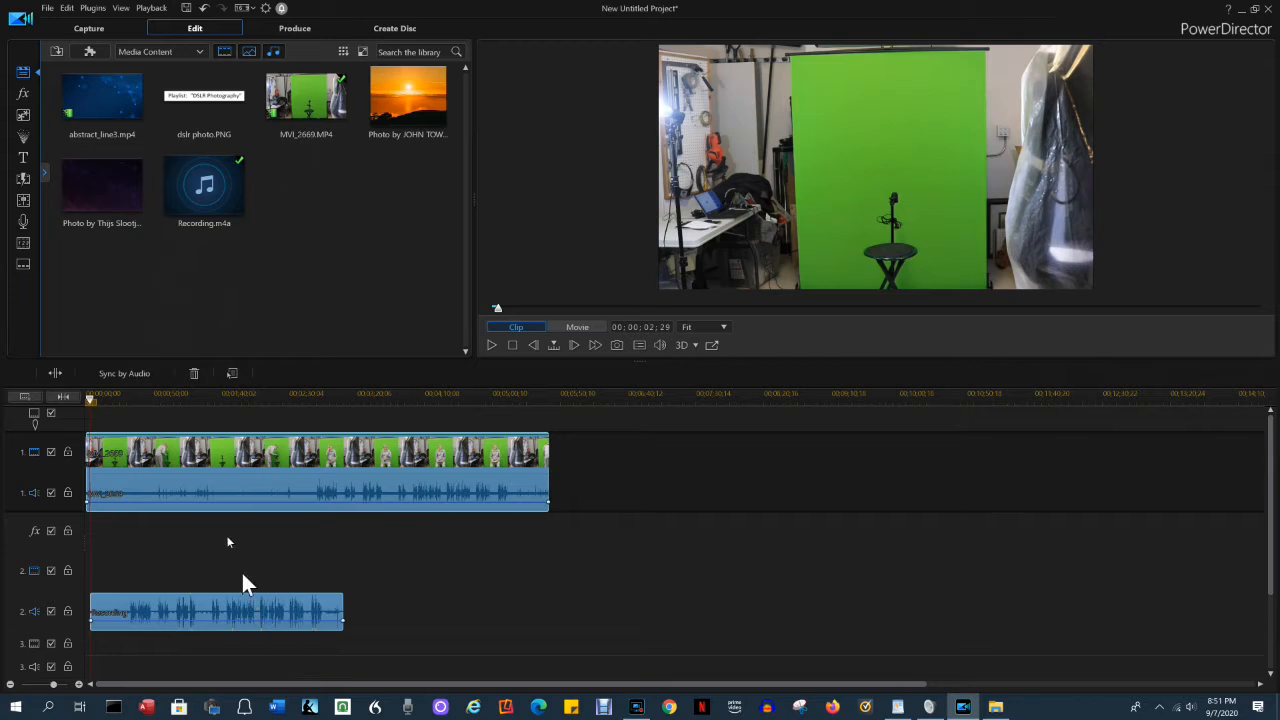
{"action": "left_click", "coordinate": [125, 374]}
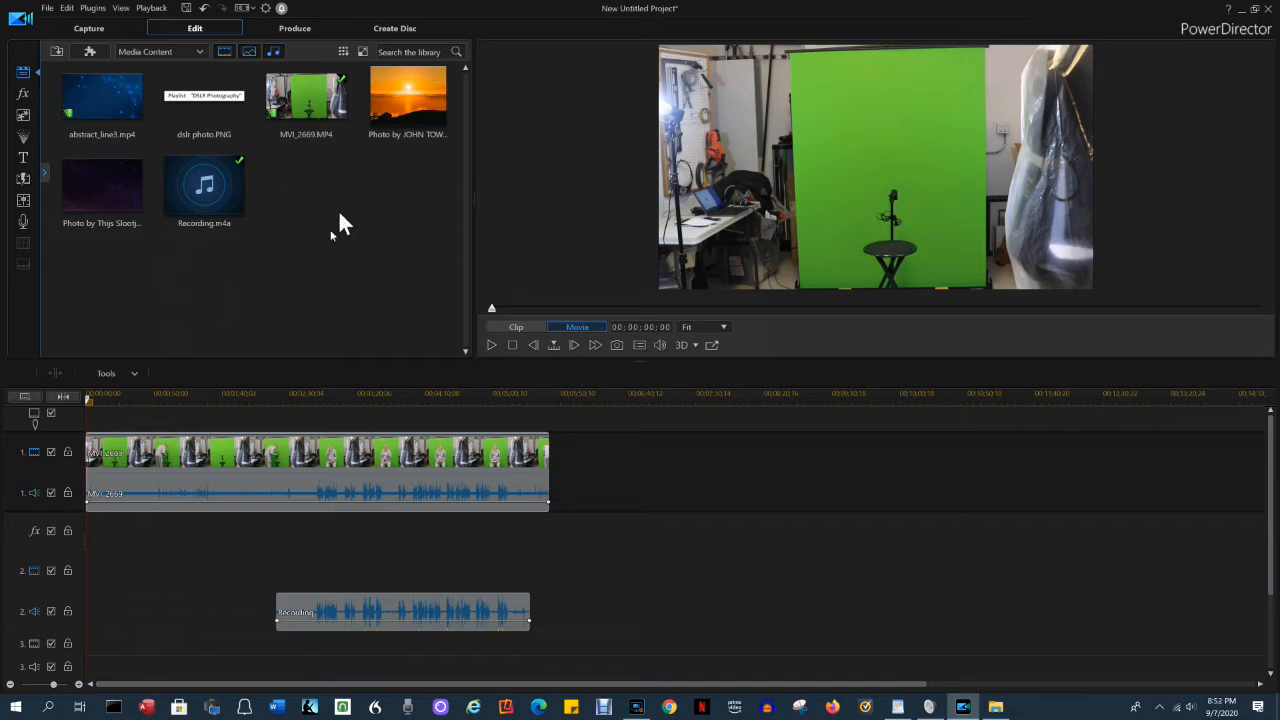
- Split the video and the recording at 00;02;49;15, just before the speech begins
{"action": "left_click", "coordinate": [315, 400]}
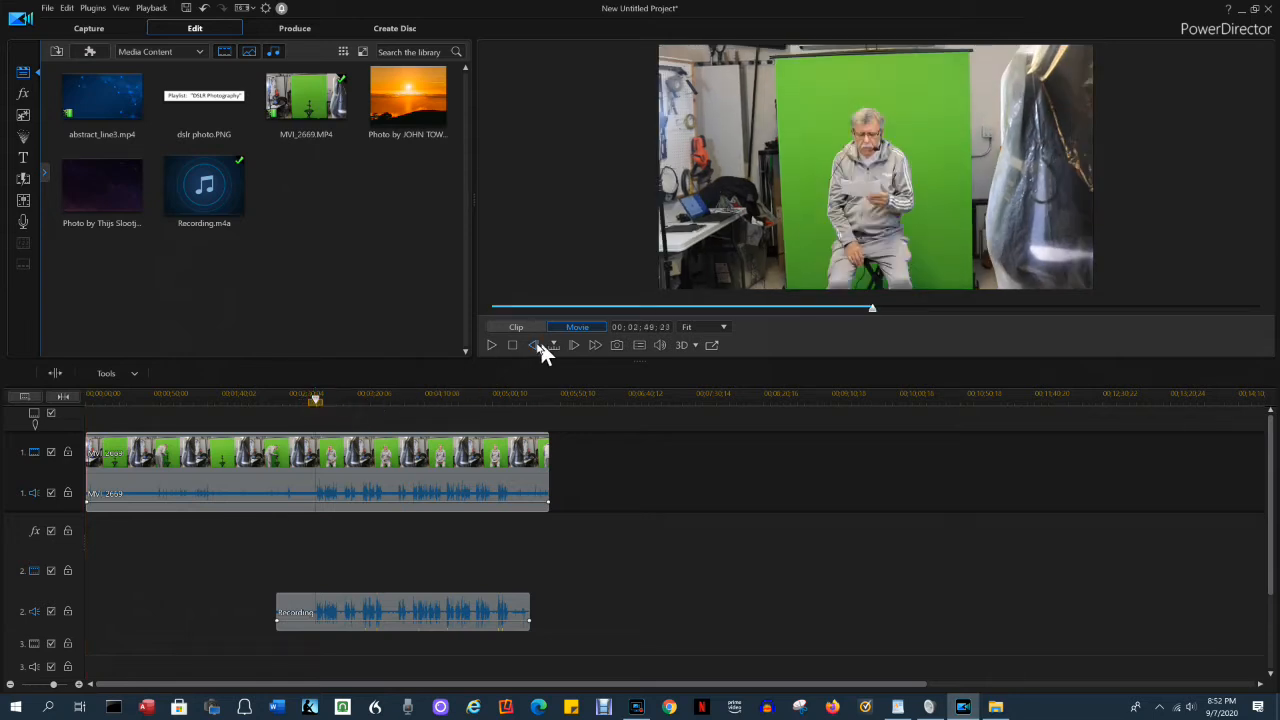
{"action": "left_click", "coordinate": [535, 345]}
{"action": "left_click", "coordinate": [535, 345]}
{"action": "left_click", "coordinate": [535, 345]}
{"action": "left_click", "coordinate": [535, 345]}
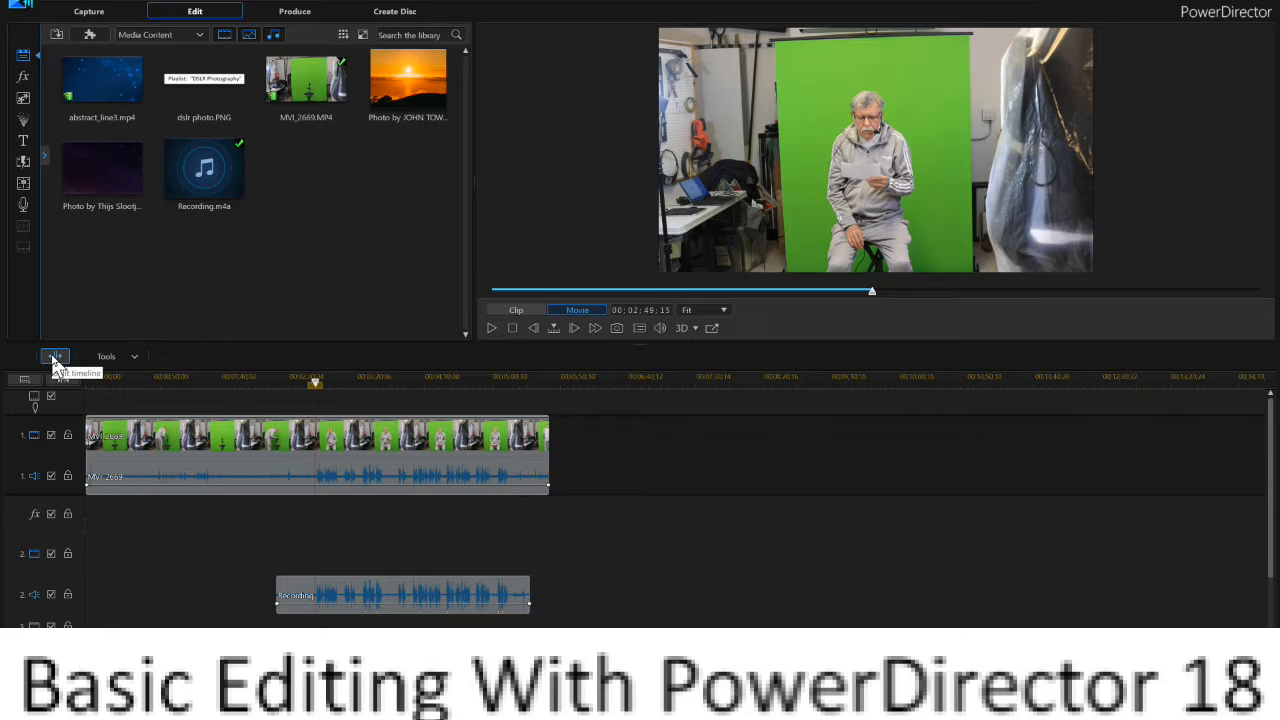
{"action": "left_click", "coordinate": [54, 356]}
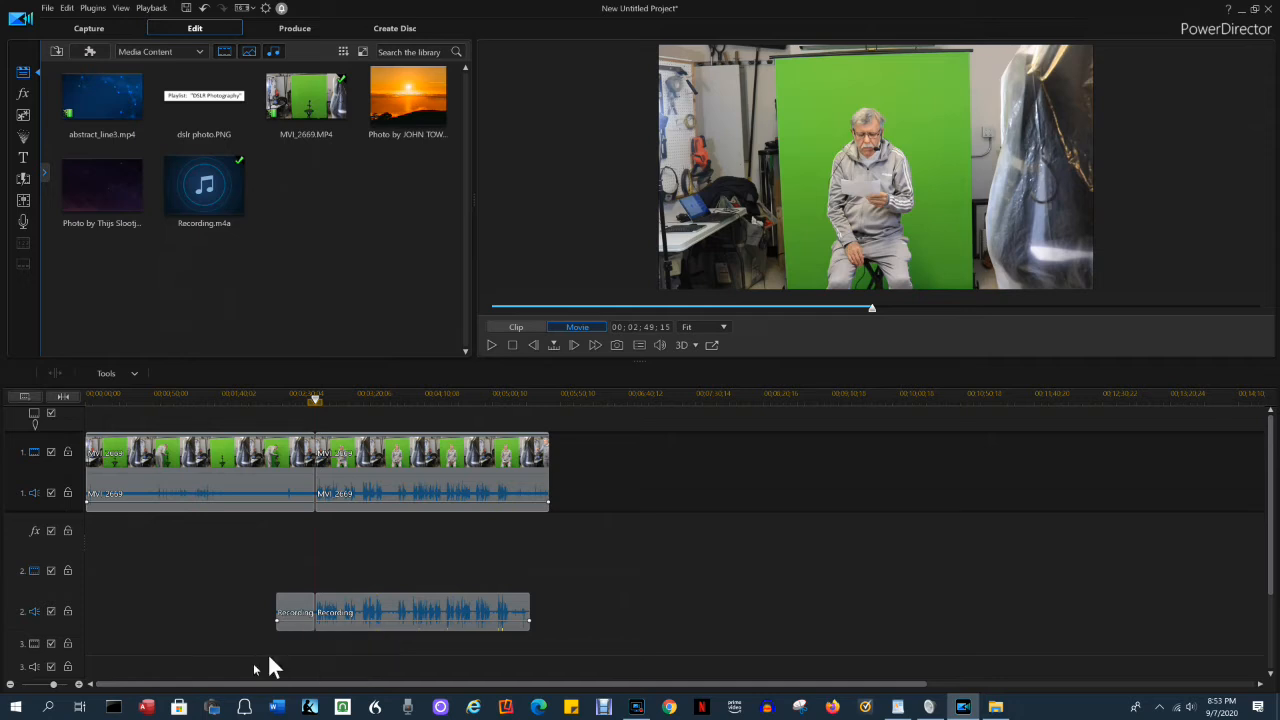
- Remove the video and recording segments before the split, leaving the gap, and move the remaining clips to the timeline start
{"action": "left_click_drag", "start_coordinate": [289, 660], "coordinate": [171, 492]}
{"action": "key", "text": "Delete"}
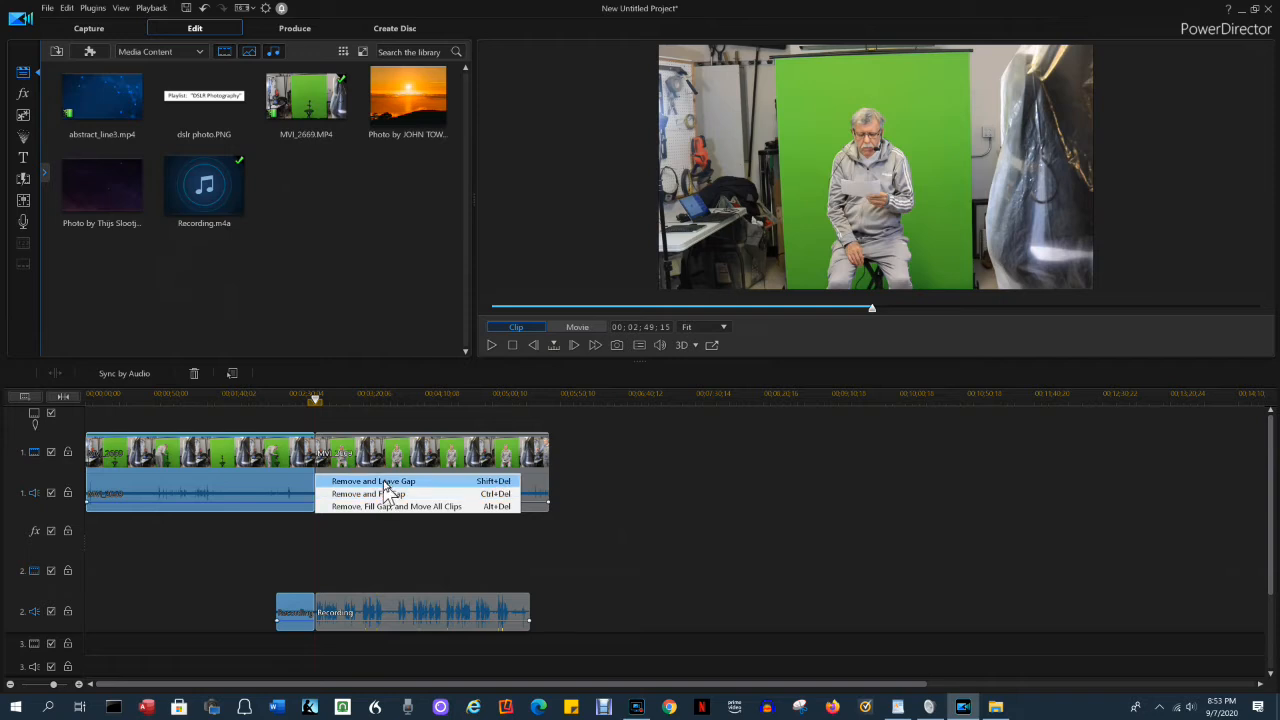
{"action": "left_click", "coordinate": [386, 482]}
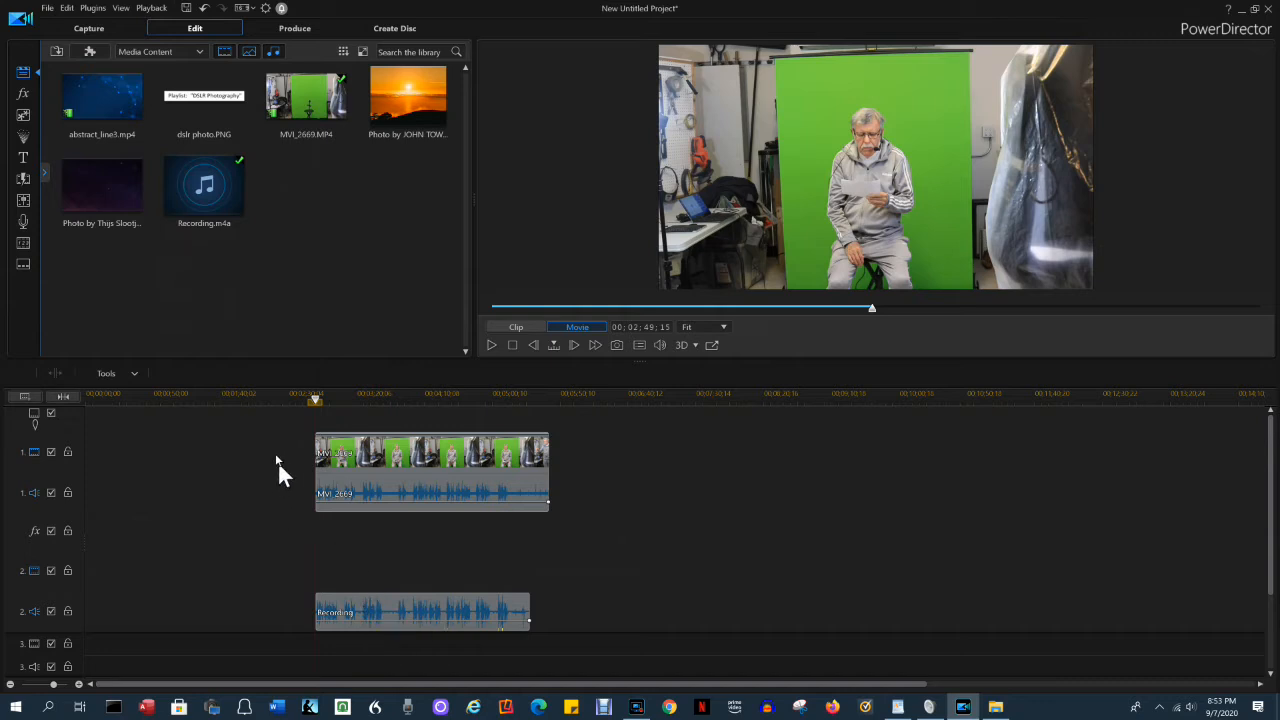
{"action": "left_click_drag", "start_coordinate": [279, 452], "coordinate": [452, 625]}
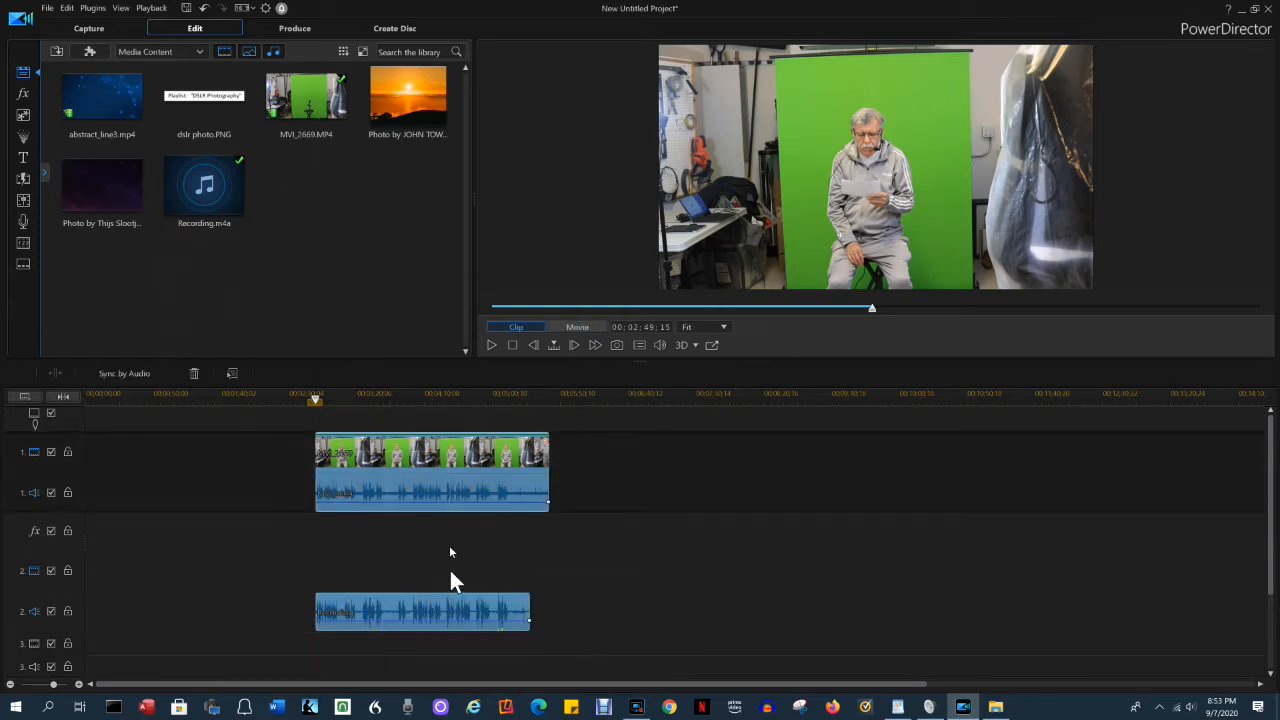
{"action": "left_click_drag", "start_coordinate": [462, 494], "coordinate": [109, 491]}
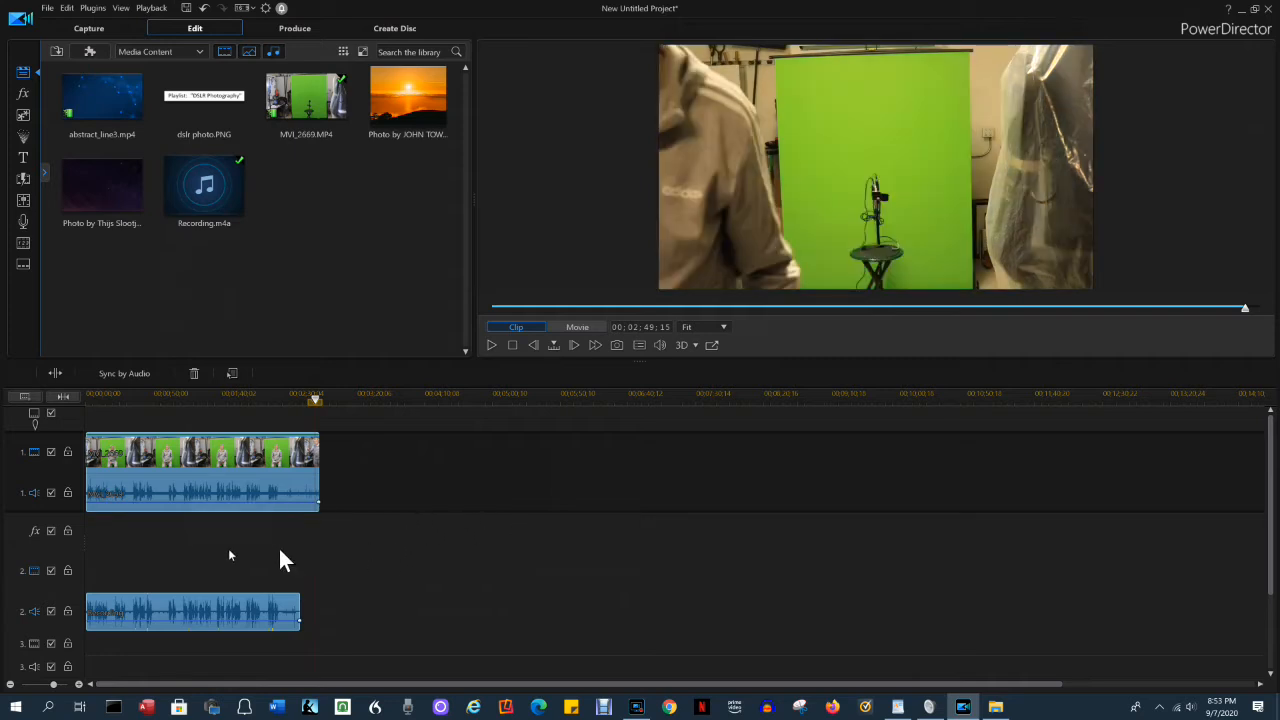
- Move the Recording clip onto audio track 1 at the timeline start, overwriting the camera audio
{"action": "left_click", "coordinate": [93, 608]}
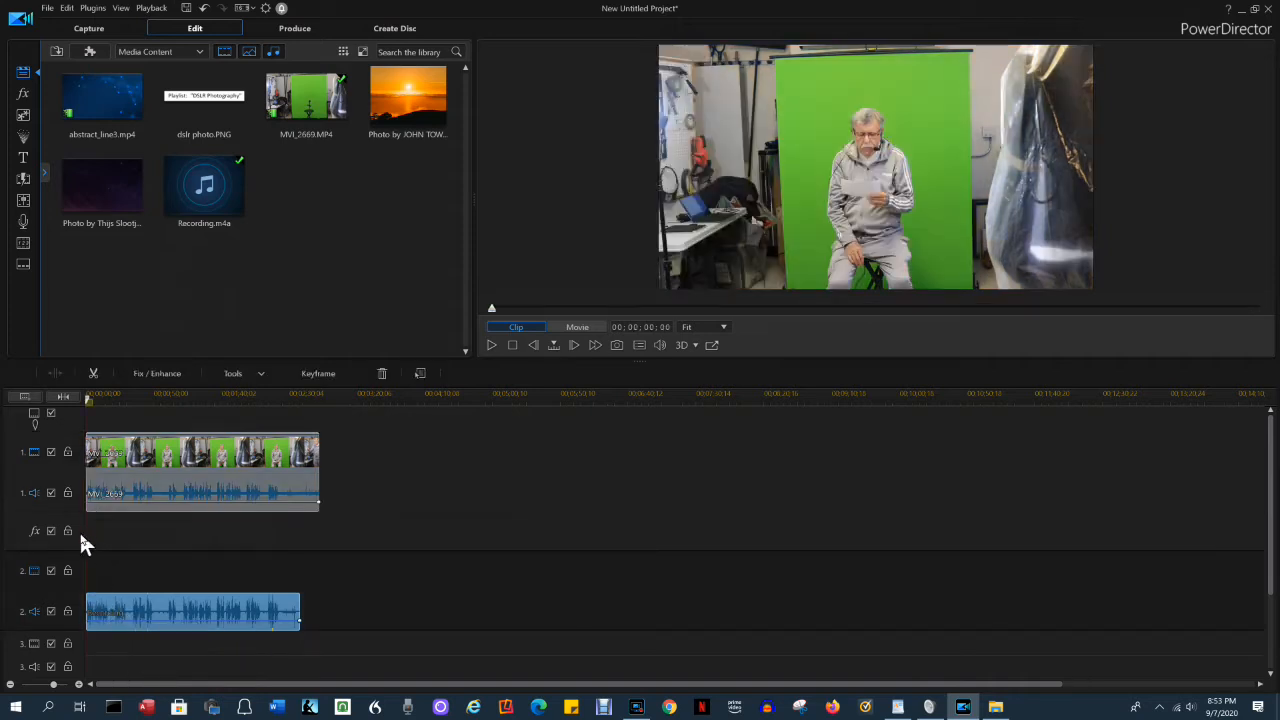
{"action": "left_click_drag", "start_coordinate": [160, 609], "coordinate": [142, 512]}
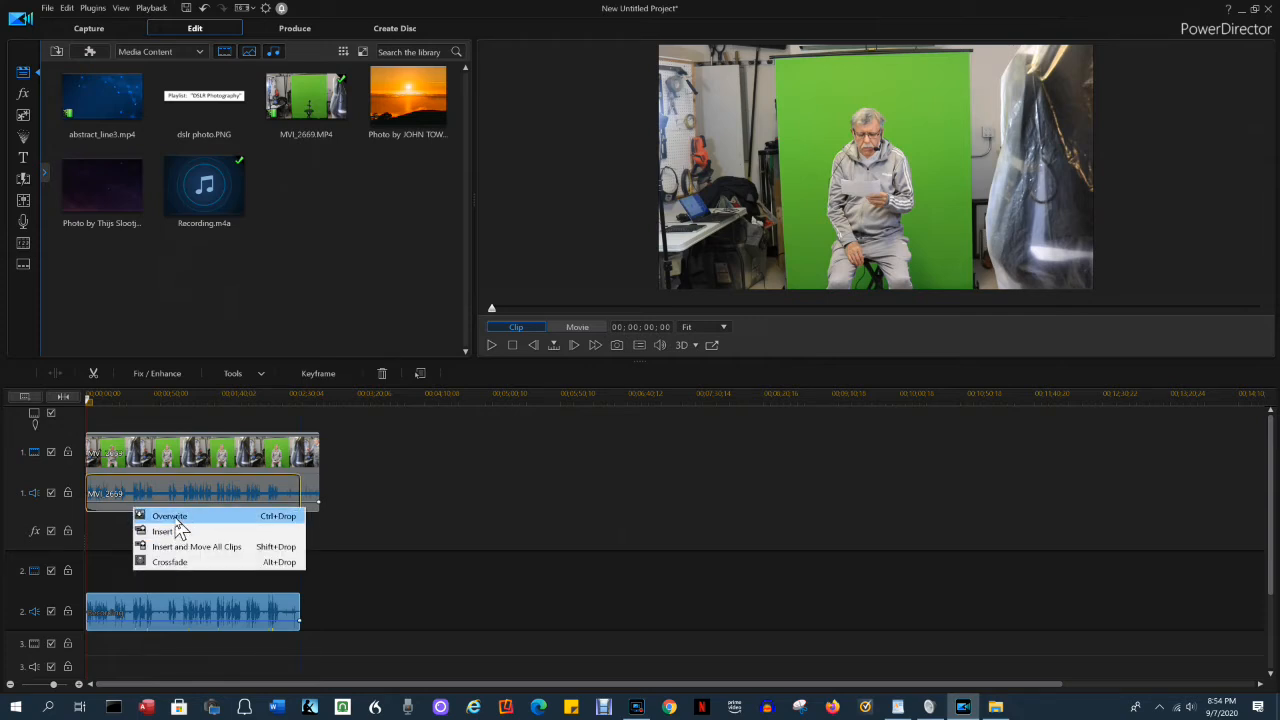
{"action": "left_click", "coordinate": [173, 515]}
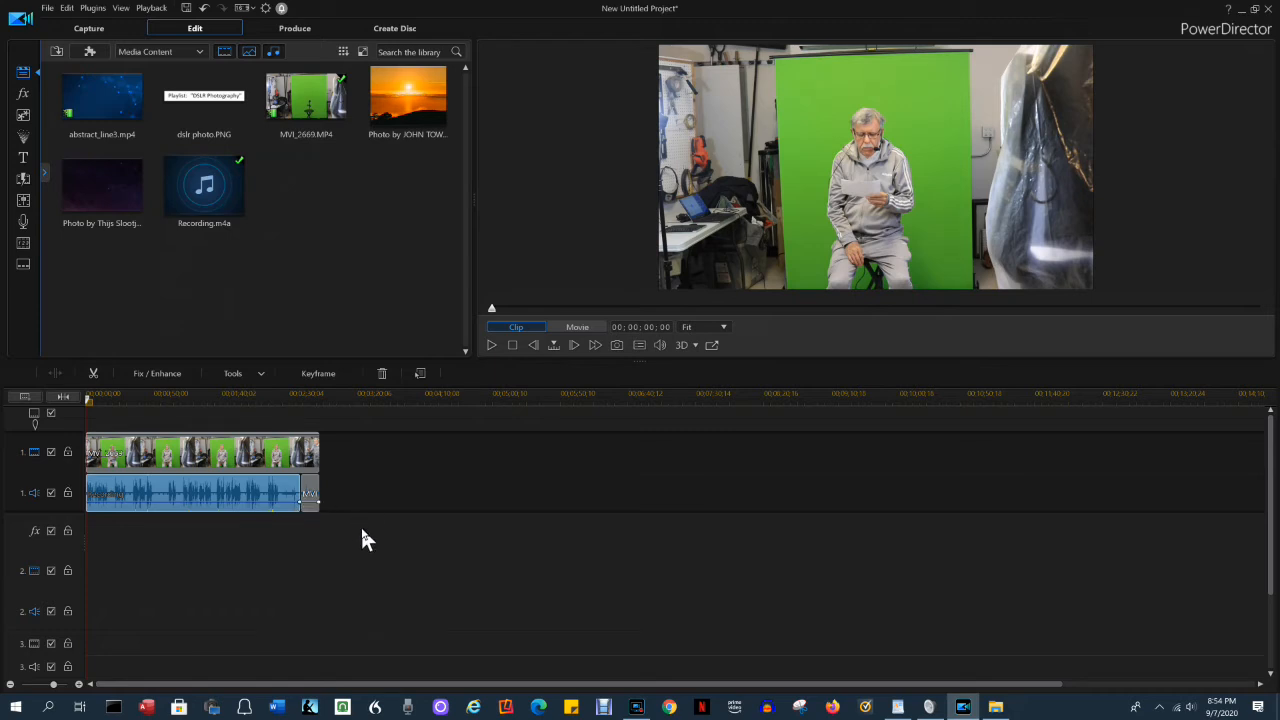
- Split the video on track 1 where the recording ends, at 00;02;38;27
{"action": "left_click", "coordinate": [312, 499]}
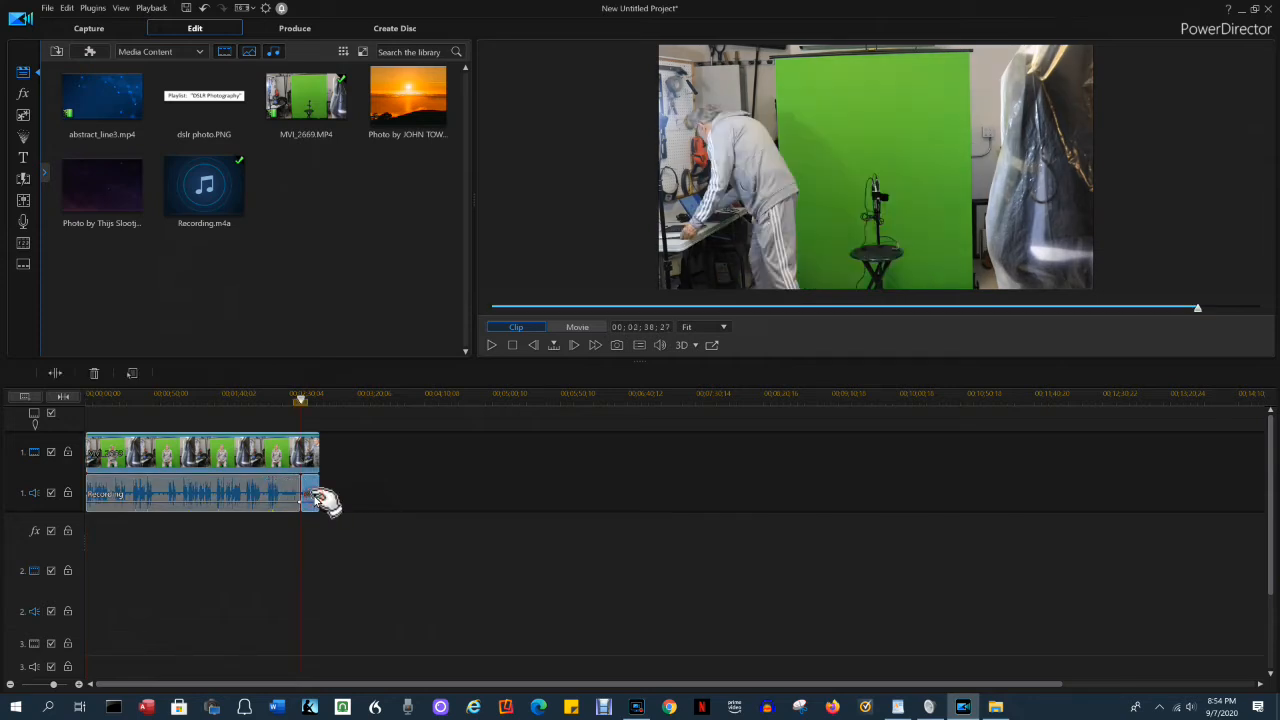
{"action": "left_click", "coordinate": [57, 373]}
{"action": "left_click", "coordinate": [316, 504]}
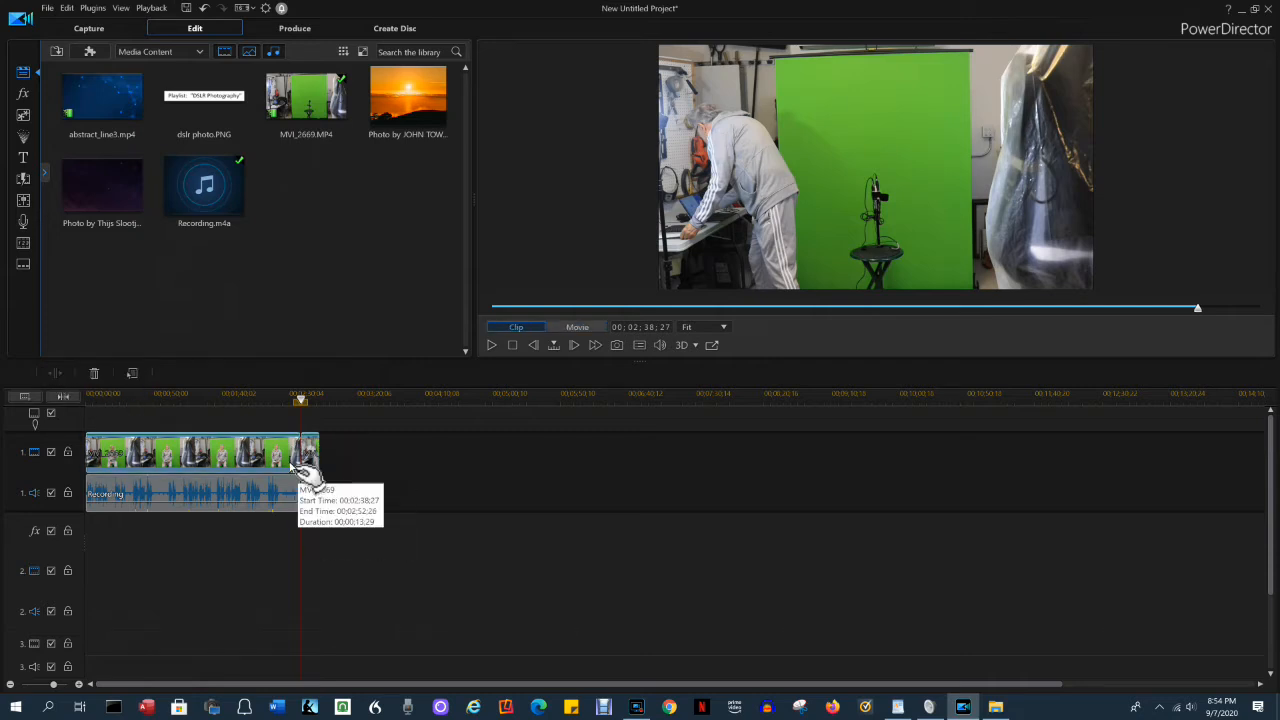
{"action": "left_click", "coordinate": [407, 484]}
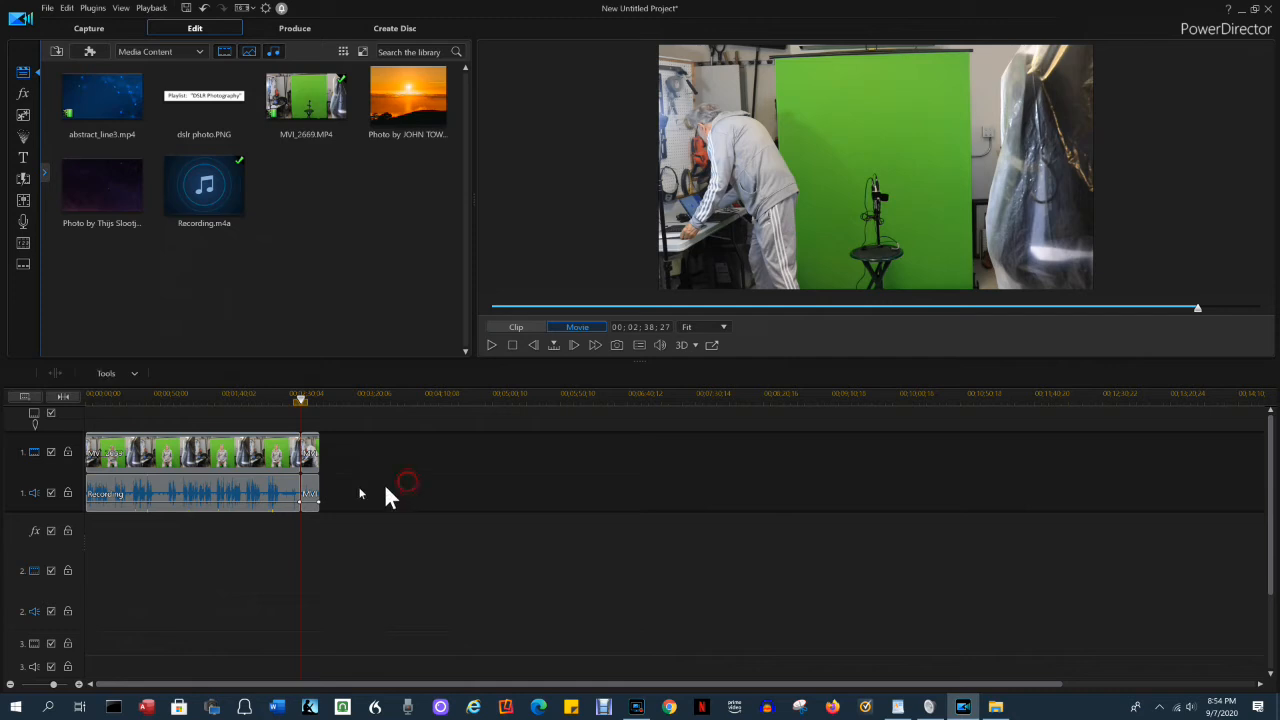
- Unlink the leftover camera audio at the end of track 1 from the video
{"action": "left_click", "coordinate": [312, 498]}
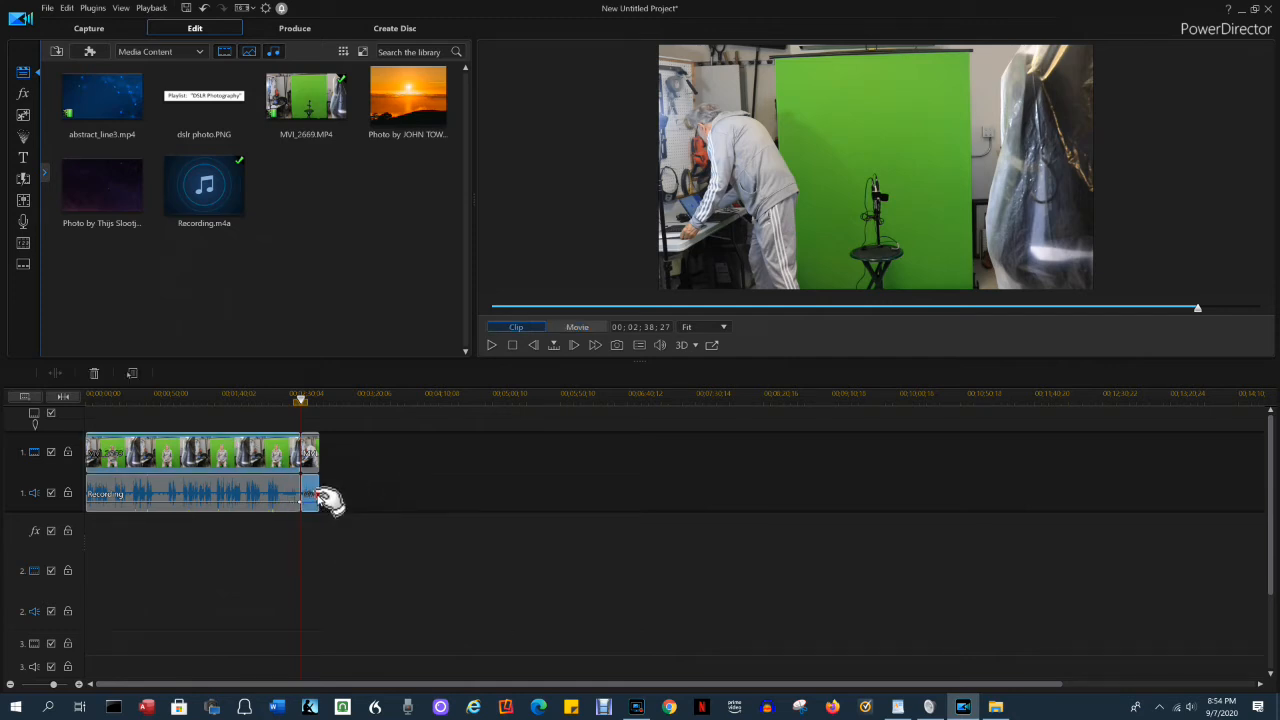
{"action": "right_click", "coordinate": [318, 497]}
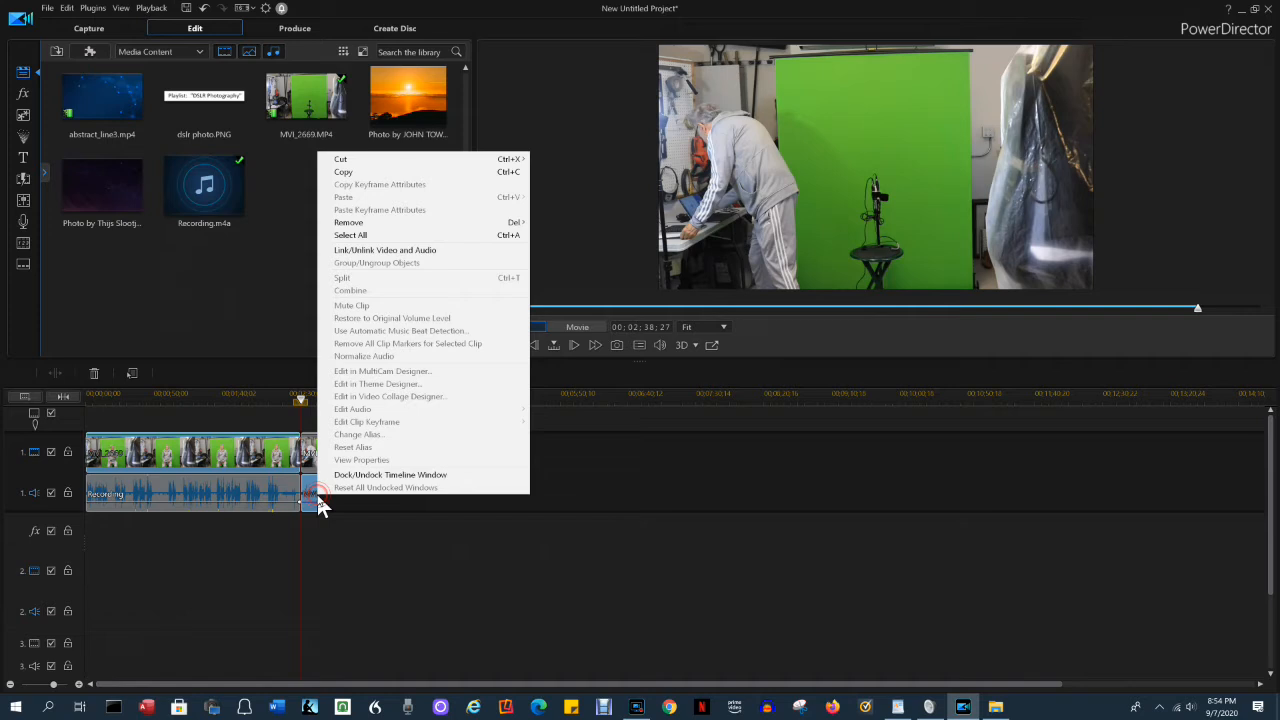
{"action": "left_click", "coordinate": [347, 252]}
{"action": "left_click", "coordinate": [399, 540]}
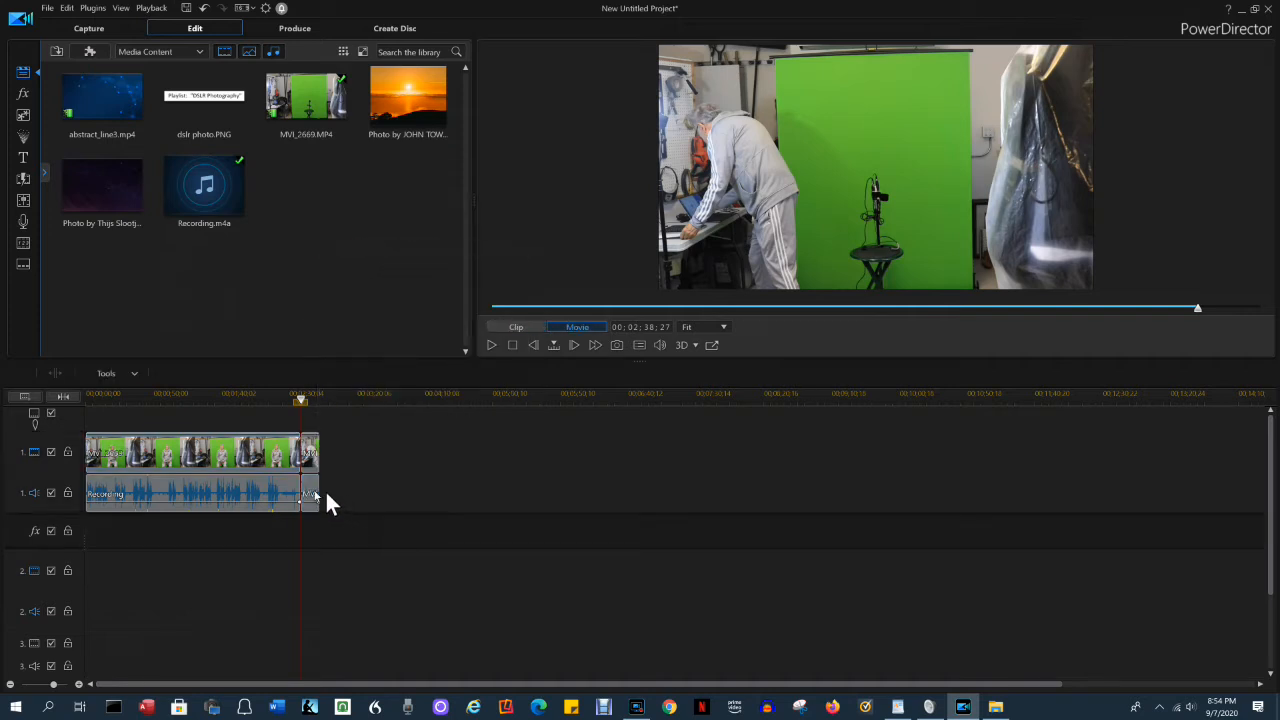
- Delete the trailing video segment and the leftover camera audio after the end of the recording
{"action": "left_click", "coordinate": [310, 461]}
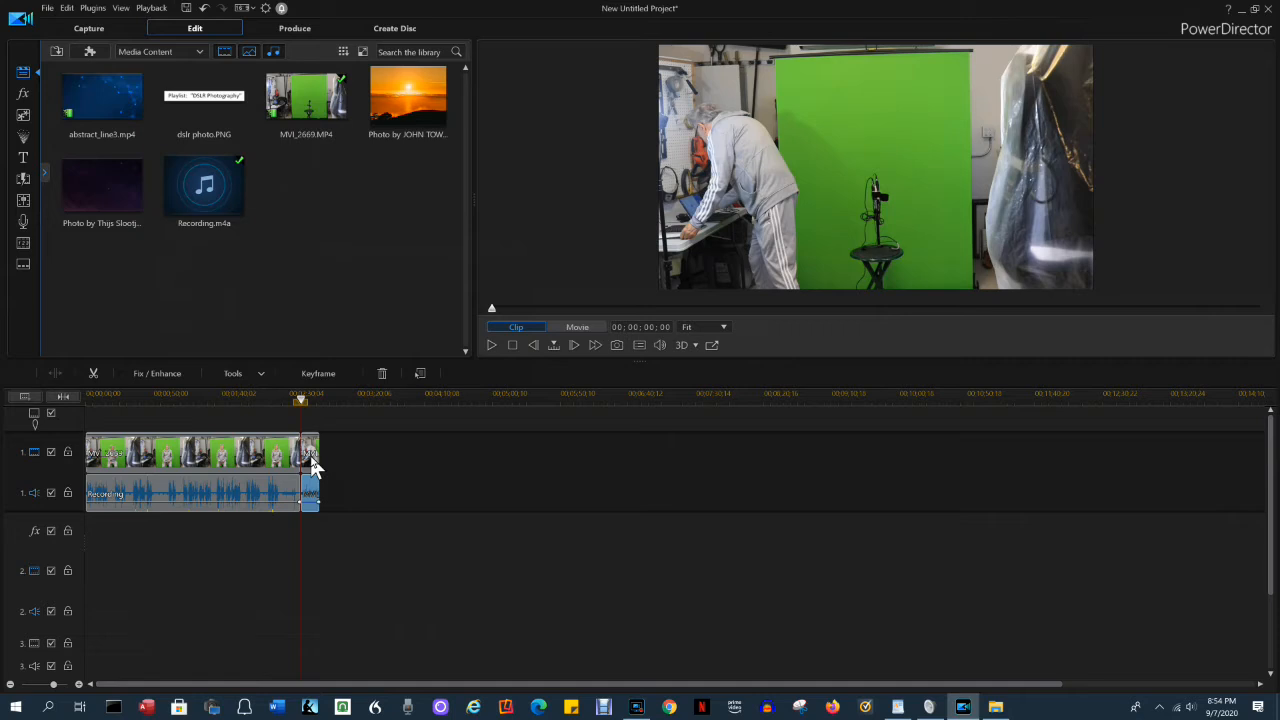
{"action": "left_click", "coordinate": [428, 628]}
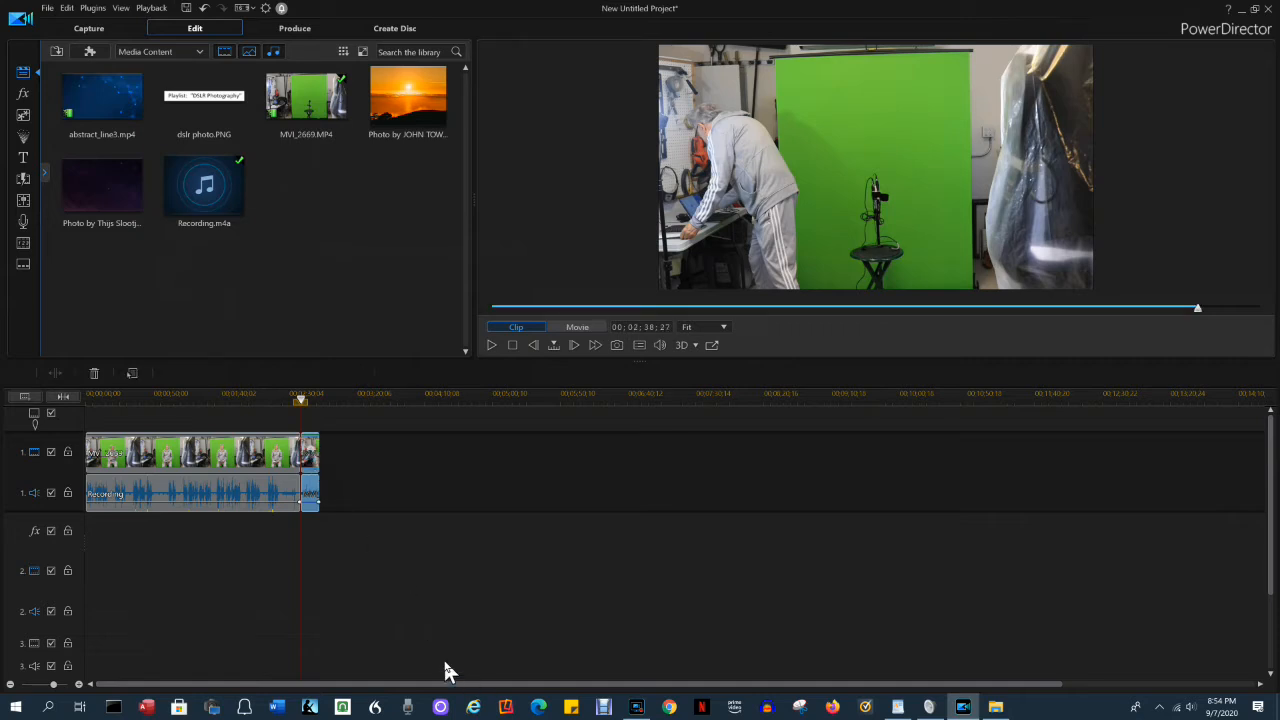
{"action": "key", "text": "Delete"}
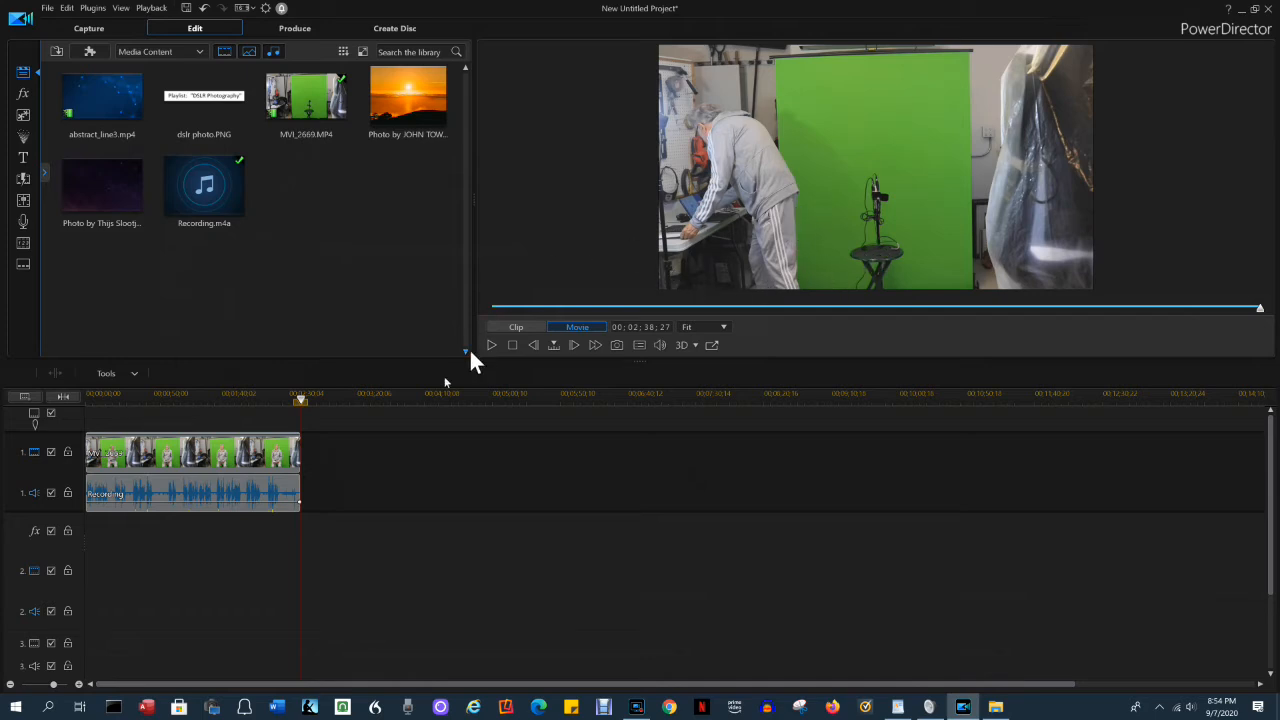
- Scrub to the first section needing a cutaway and split the video and recording at 00;00;22;09 and 00;00;29;21
{"action": "left_click", "coordinate": [648, 308]}
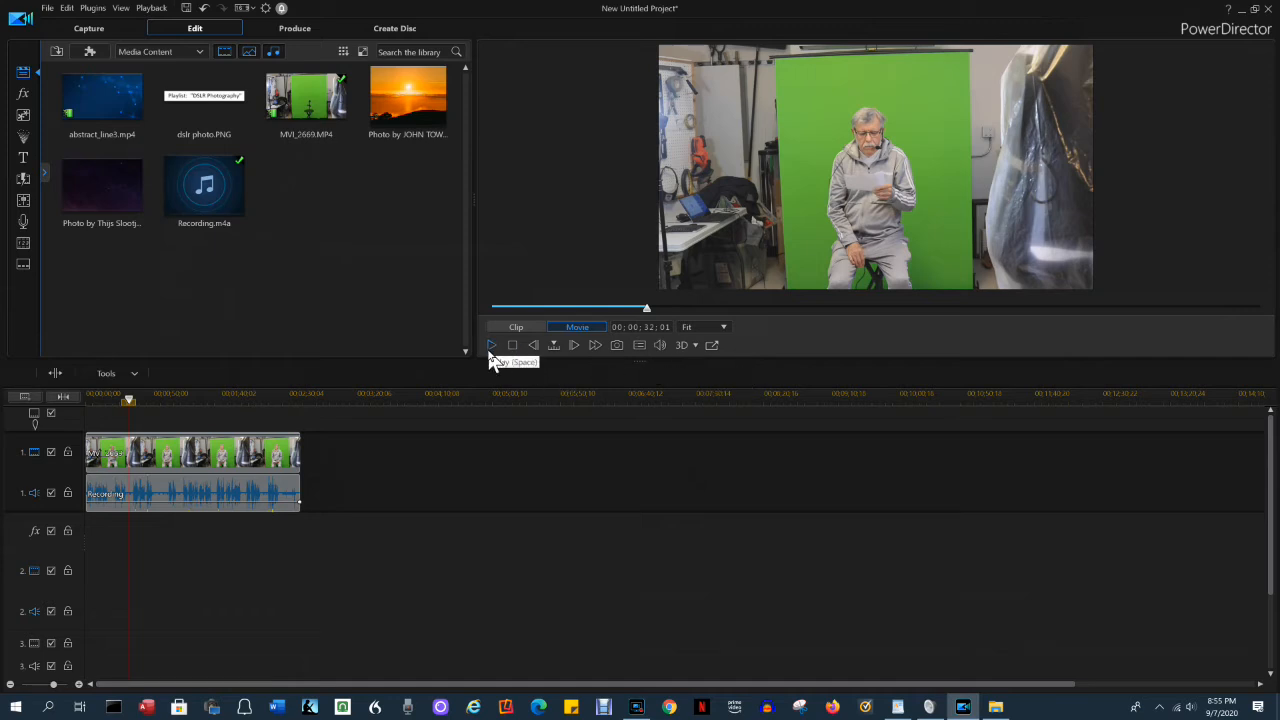
{"action": "mouse_move", "coordinate": [634, 326]}
{"action": "left_mouse_down"}
{"action": "mouse_move", "coordinate": [595, 328]}
{"action": "mouse_move", "coordinate": [615, 328]}
{"action": "left_mouse_up"}
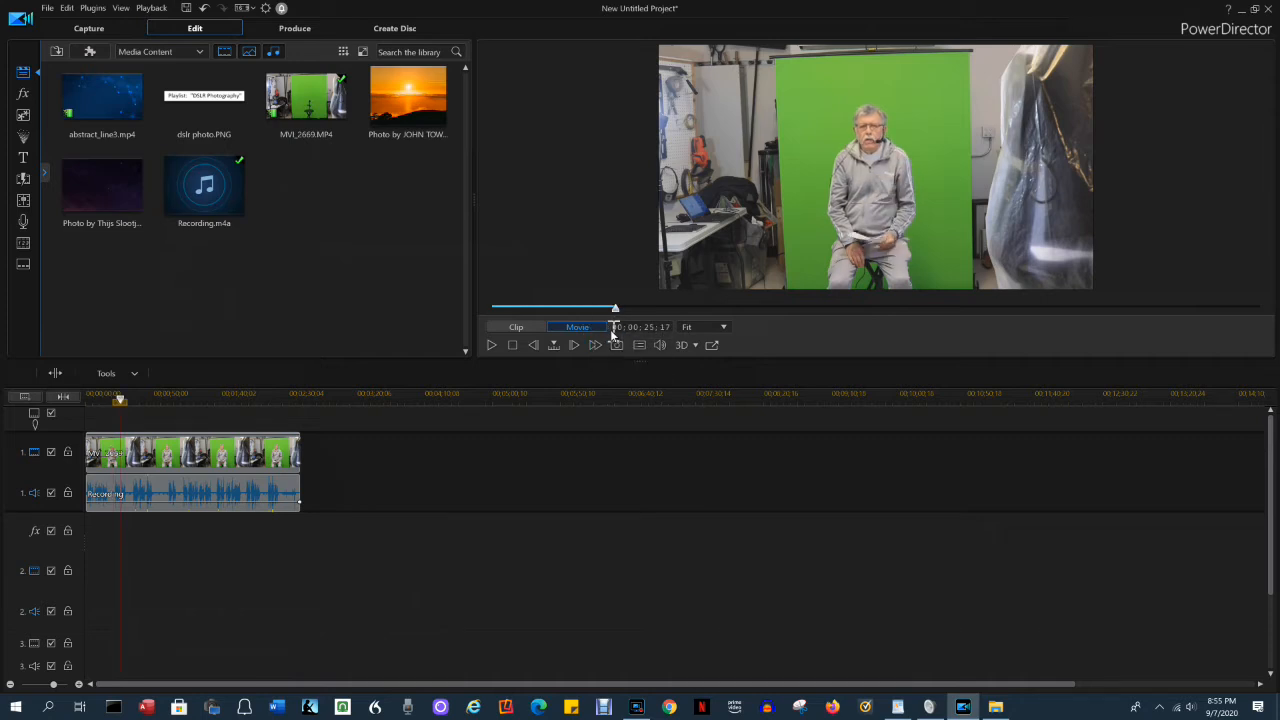
{"action": "left_click_drag", "start_coordinate": [617, 311], "coordinate": [588, 318]}
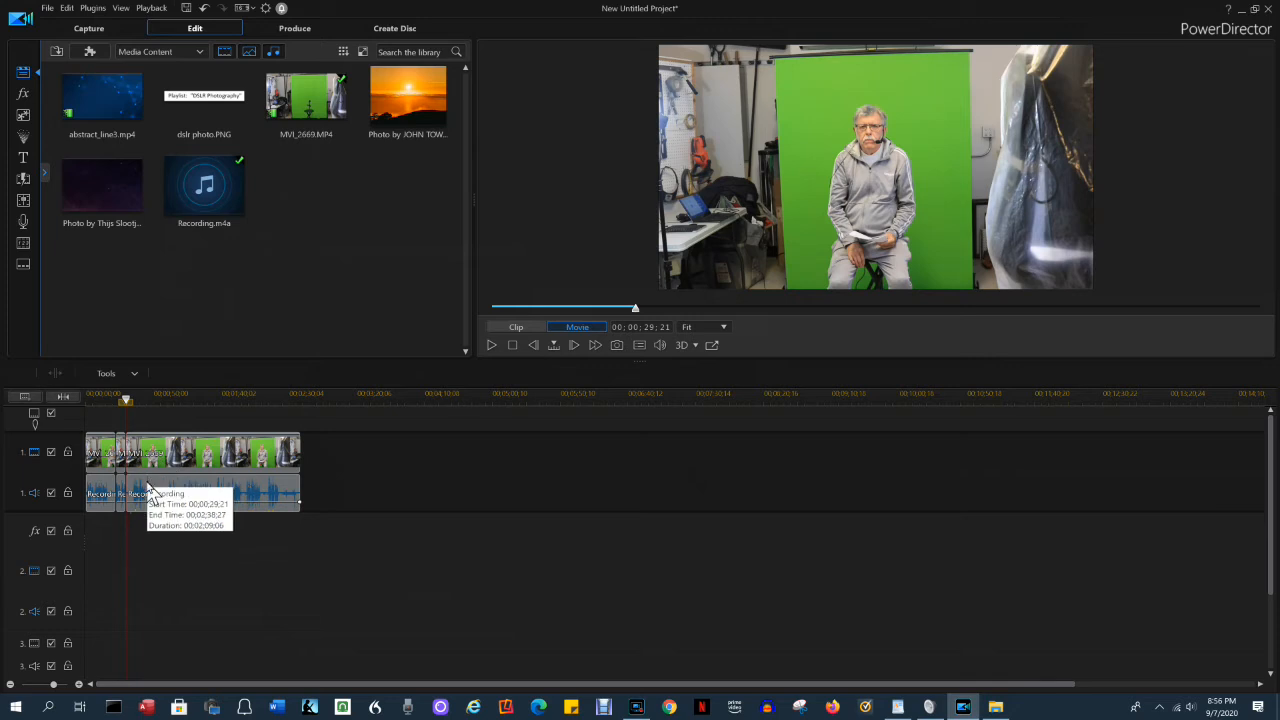
- Open the short video segment between the two splits in Mask Designer
{"action": "left_click", "coordinate": [80, 685]}
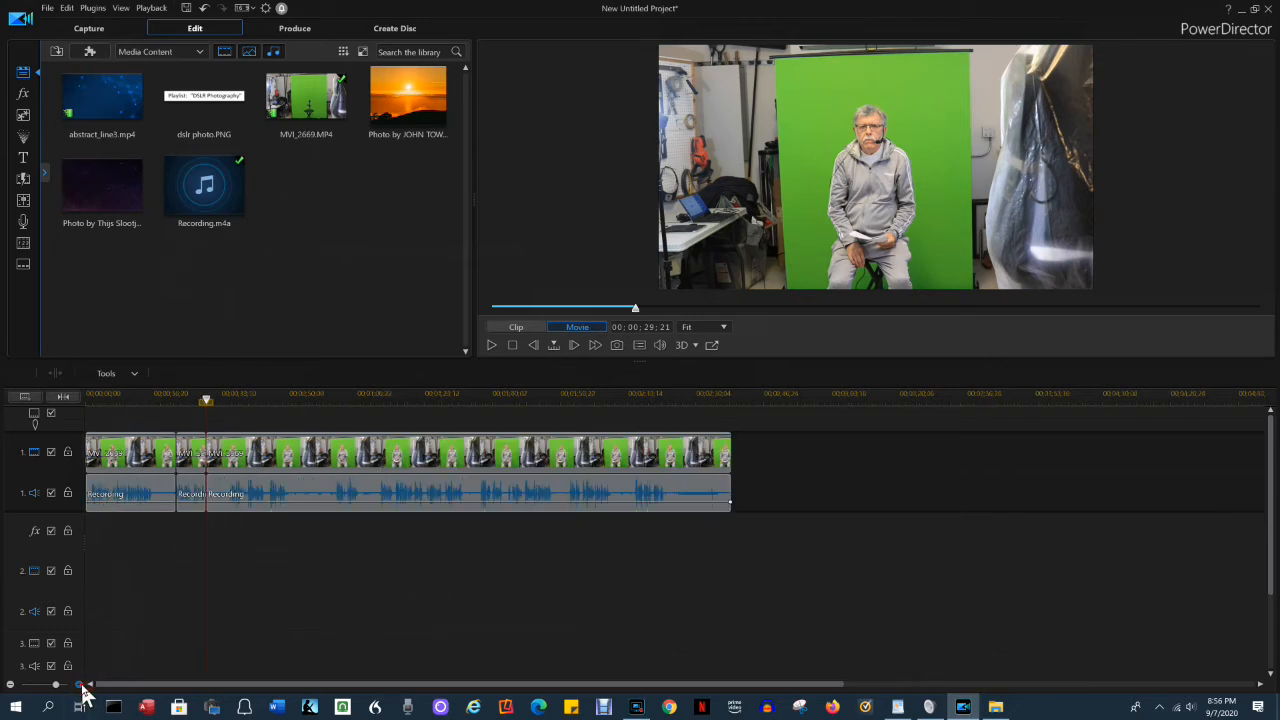
{"action": "left_click", "coordinate": [80, 685]}
{"action": "left_click", "coordinate": [329, 487]}
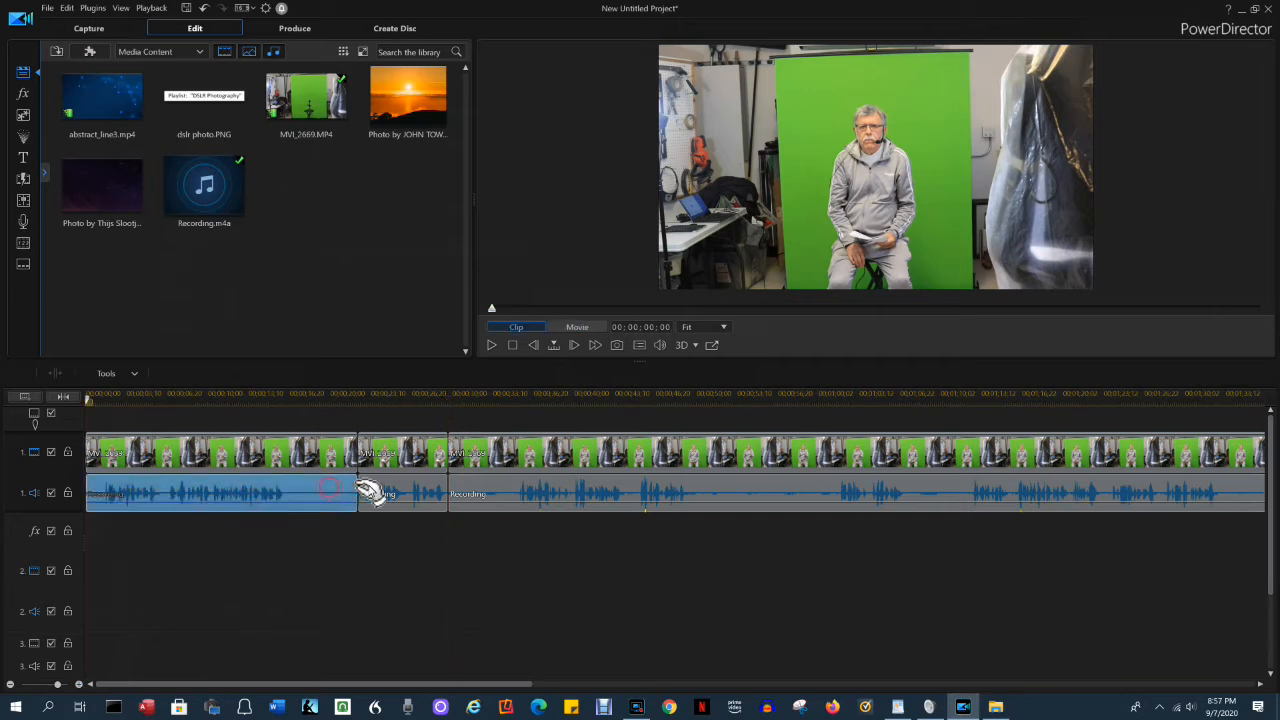
{"action": "left_click", "coordinate": [374, 493]}
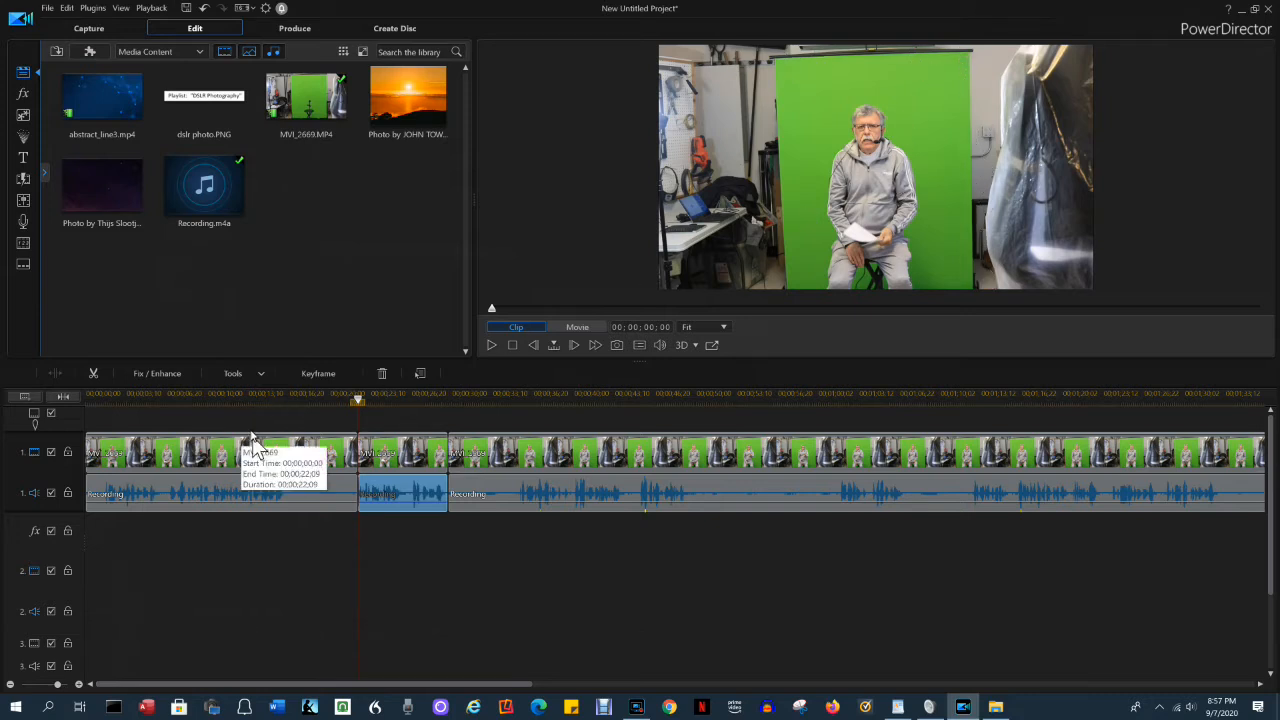
{"action": "left_click", "coordinate": [395, 462]}
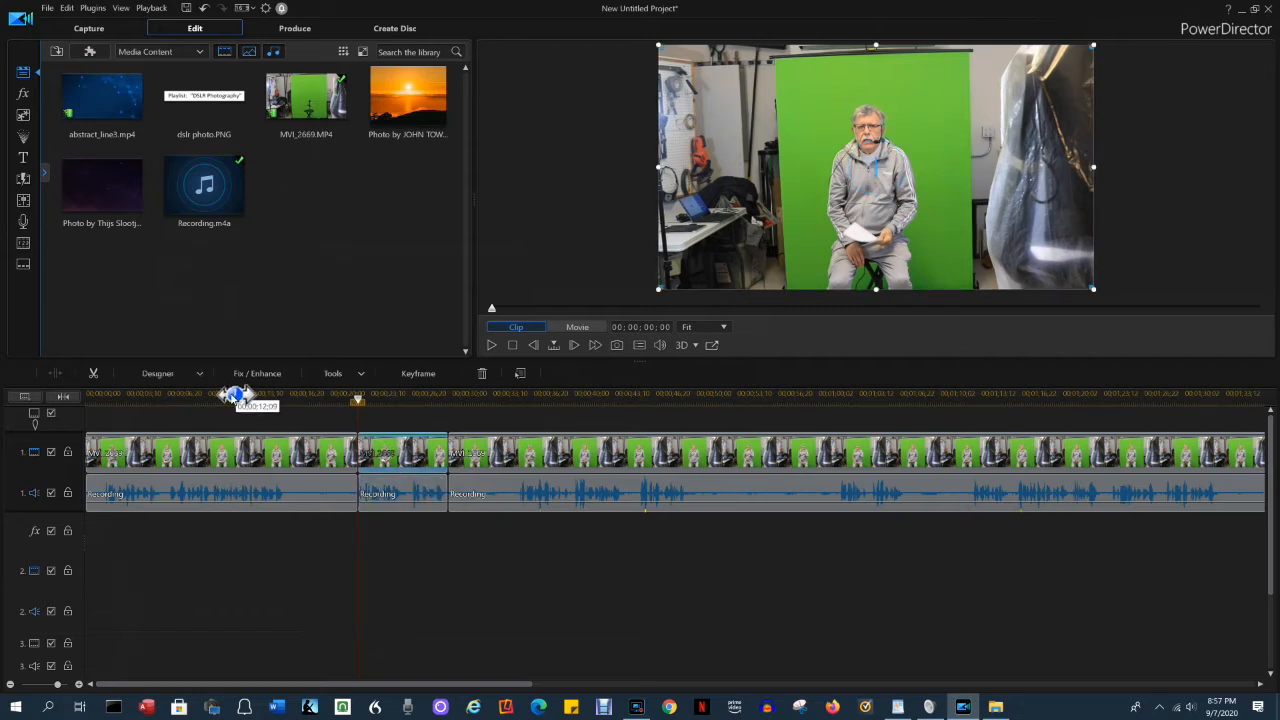
{"action": "left_click", "coordinate": [201, 374]}
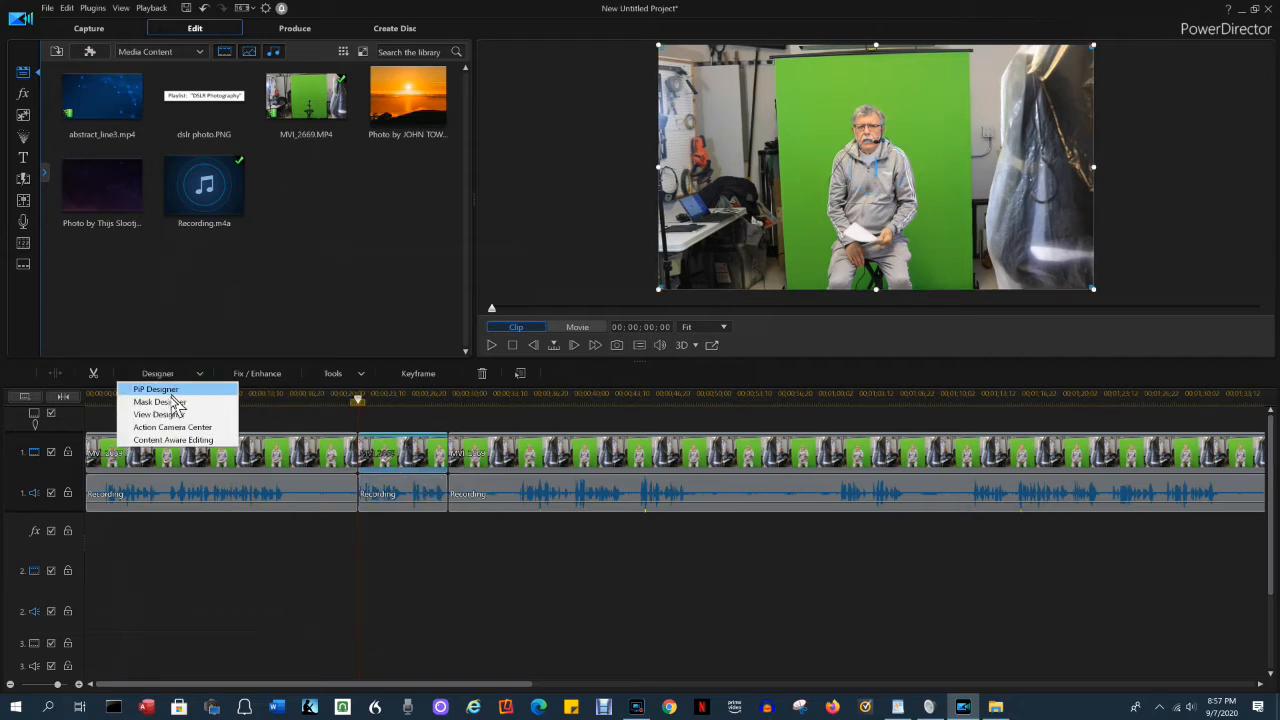
{"action": "left_click", "coordinate": [168, 401]}
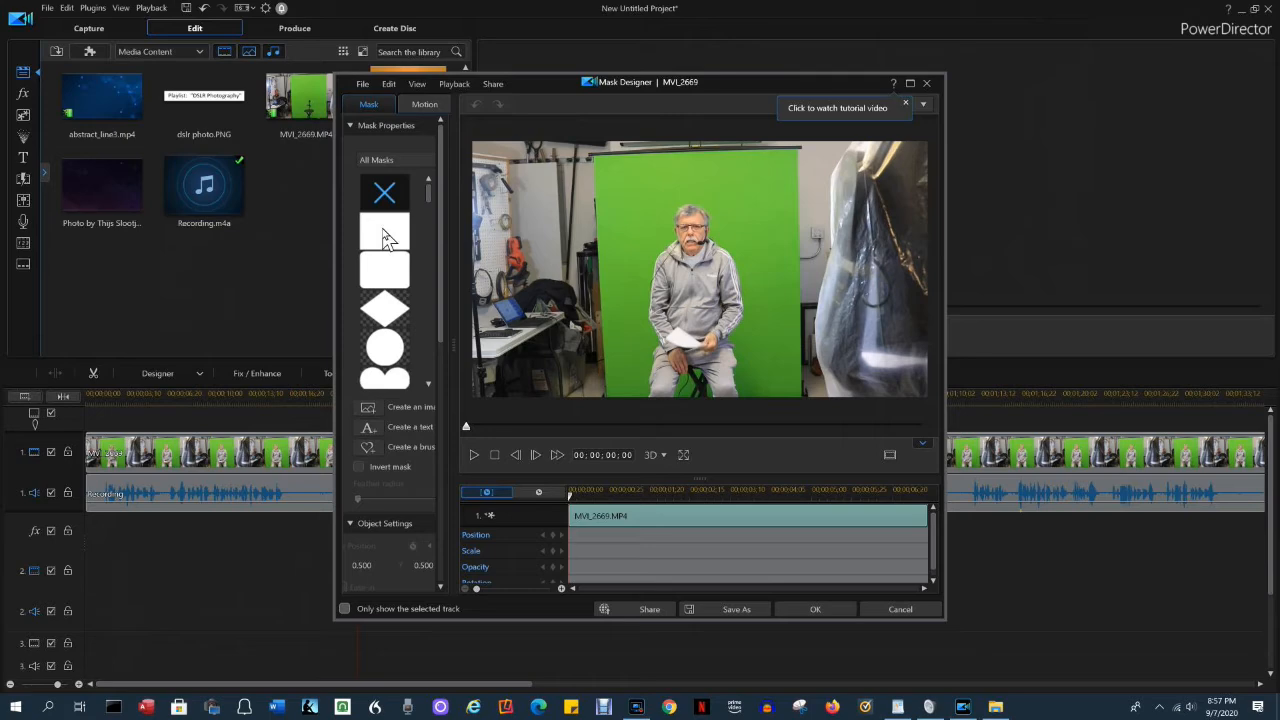
- Apply the plain rectangular mask to the segment and shift it down to a Y position of 0.585
{"action": "left_click", "coordinate": [388, 238]}
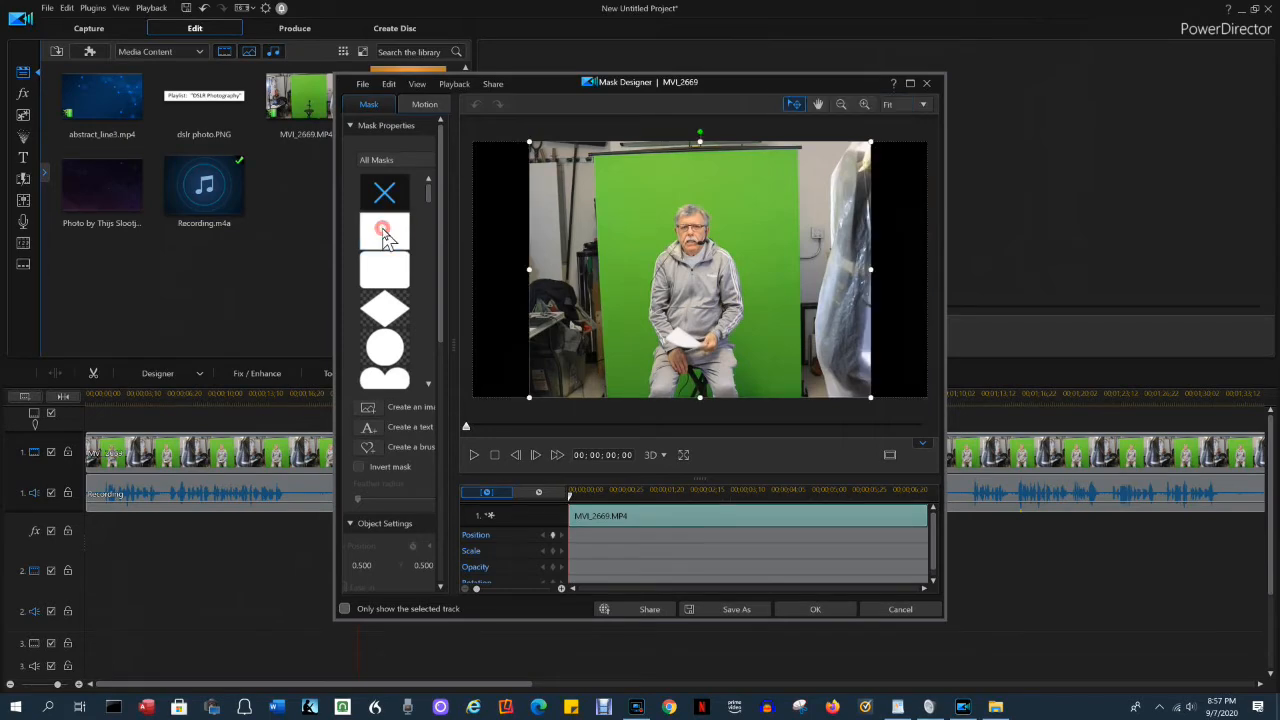
{"action": "scroll", "coordinate": [385, 235], "scroll_direction": "down", "scroll_amount": 3}
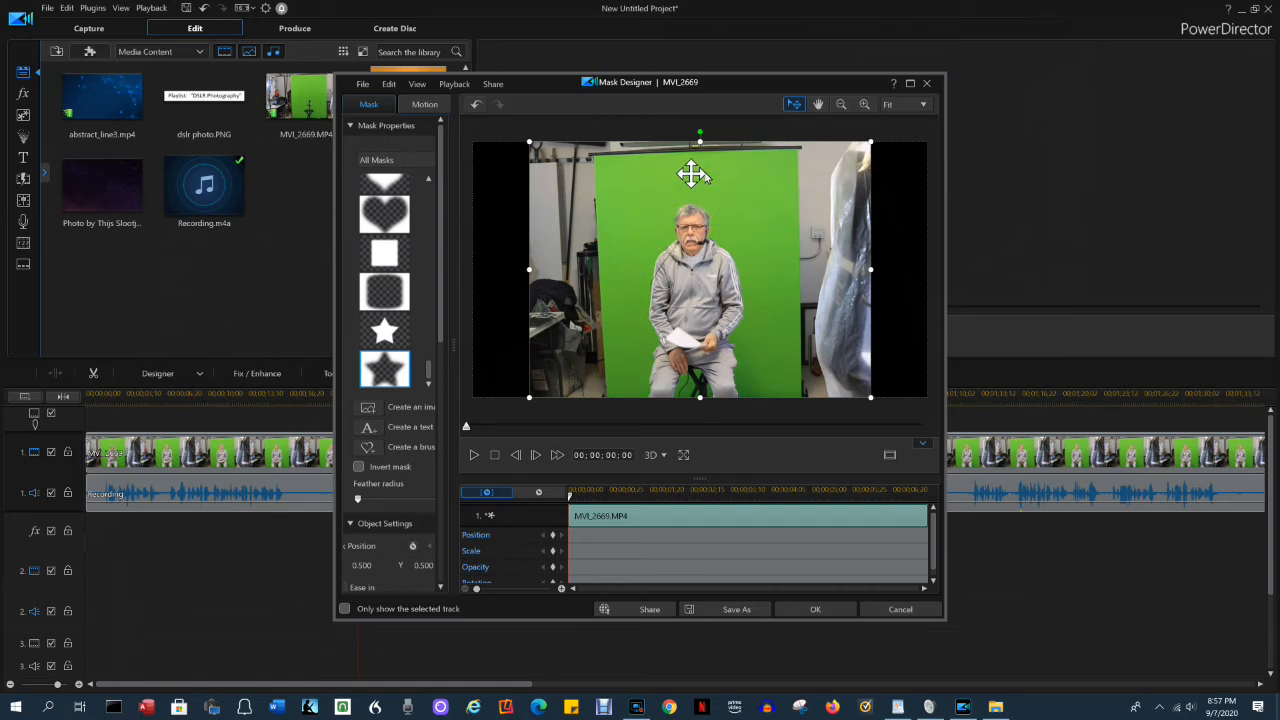
{"action": "left_click_drag", "start_coordinate": [775, 395], "coordinate": [774, 417]}
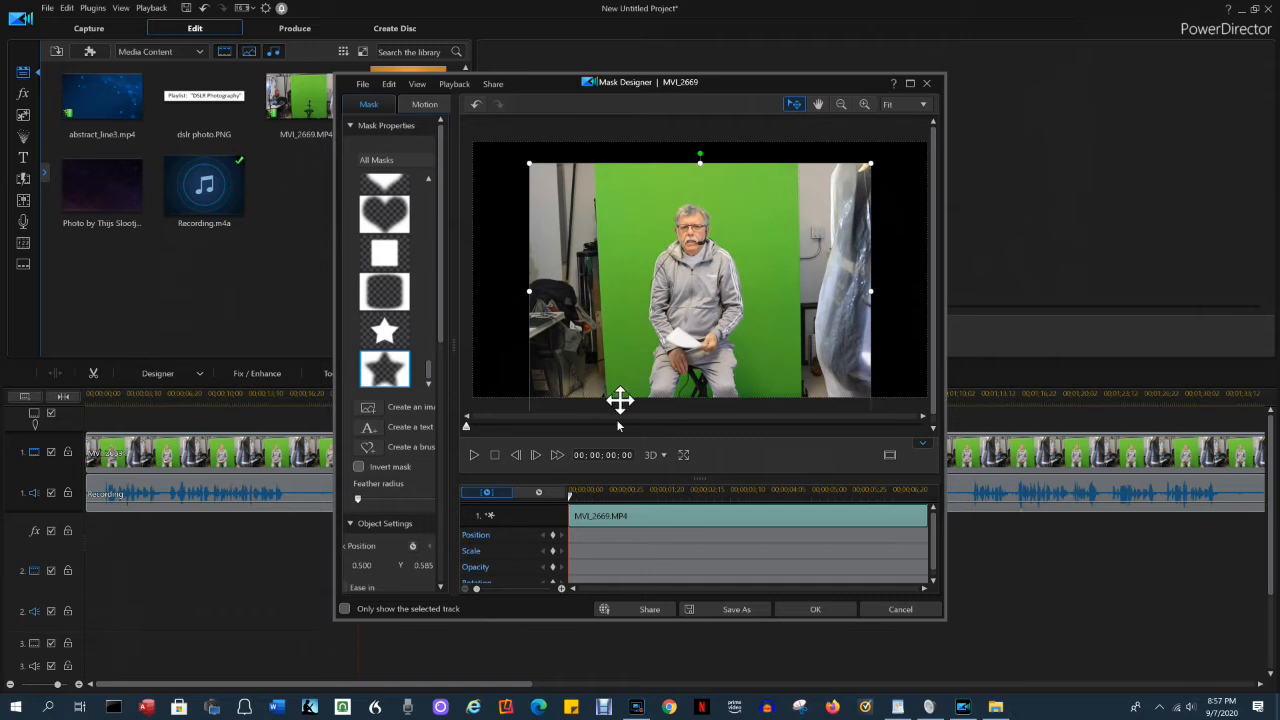
{"action": "scroll", "coordinate": [443, 337], "scroll_direction": "down", "scroll_amount": 10}
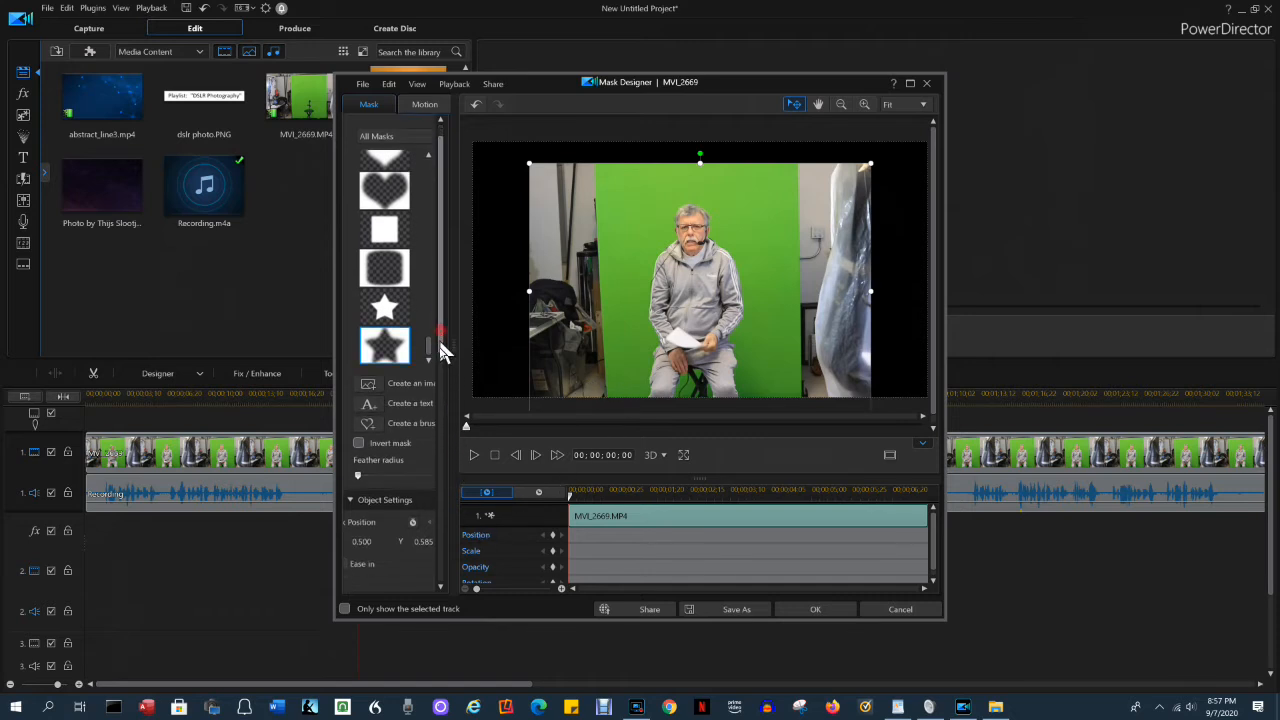
{"action": "left_click_drag", "start_coordinate": [443, 508], "coordinate": [440, 604]}
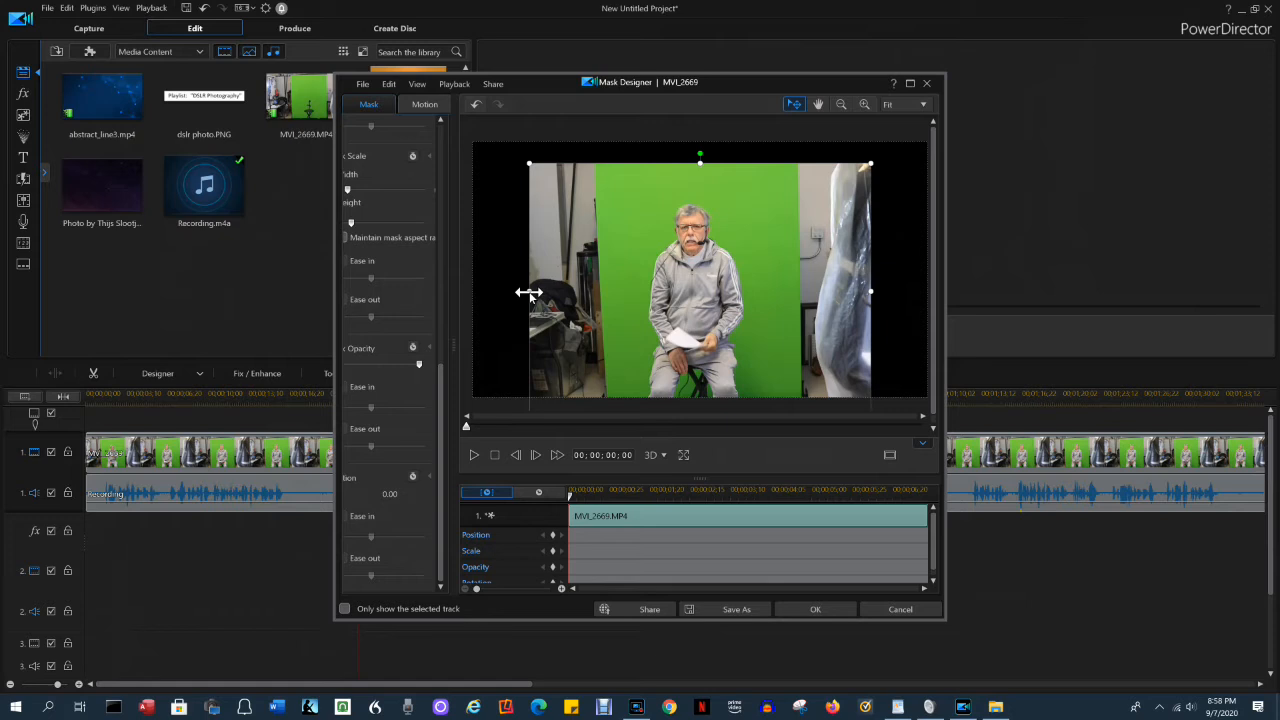
- Narrow the mask to the green area around the presenter, lower its upper edge to just above his head, and apply it
{"action": "left_click_drag", "start_coordinate": [529, 293], "coordinate": [609, 295]}
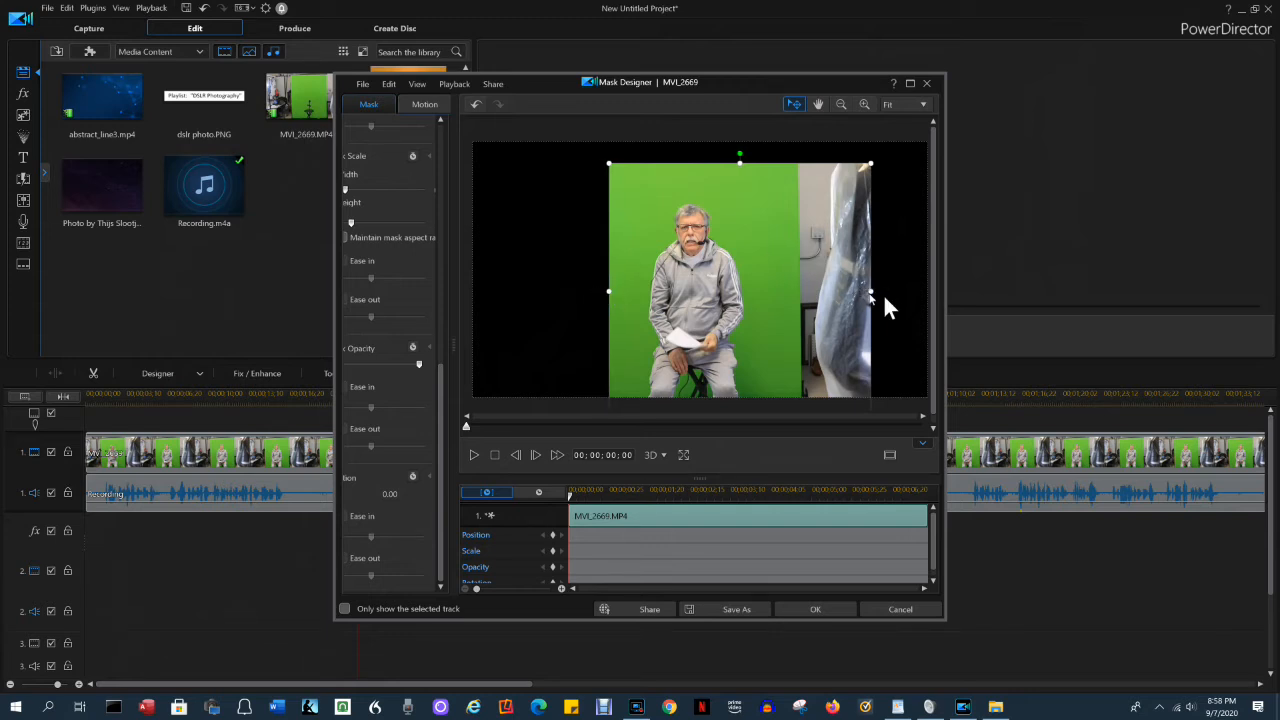
{"action": "left_click_drag", "start_coordinate": [849, 299], "coordinate": [797, 305]}
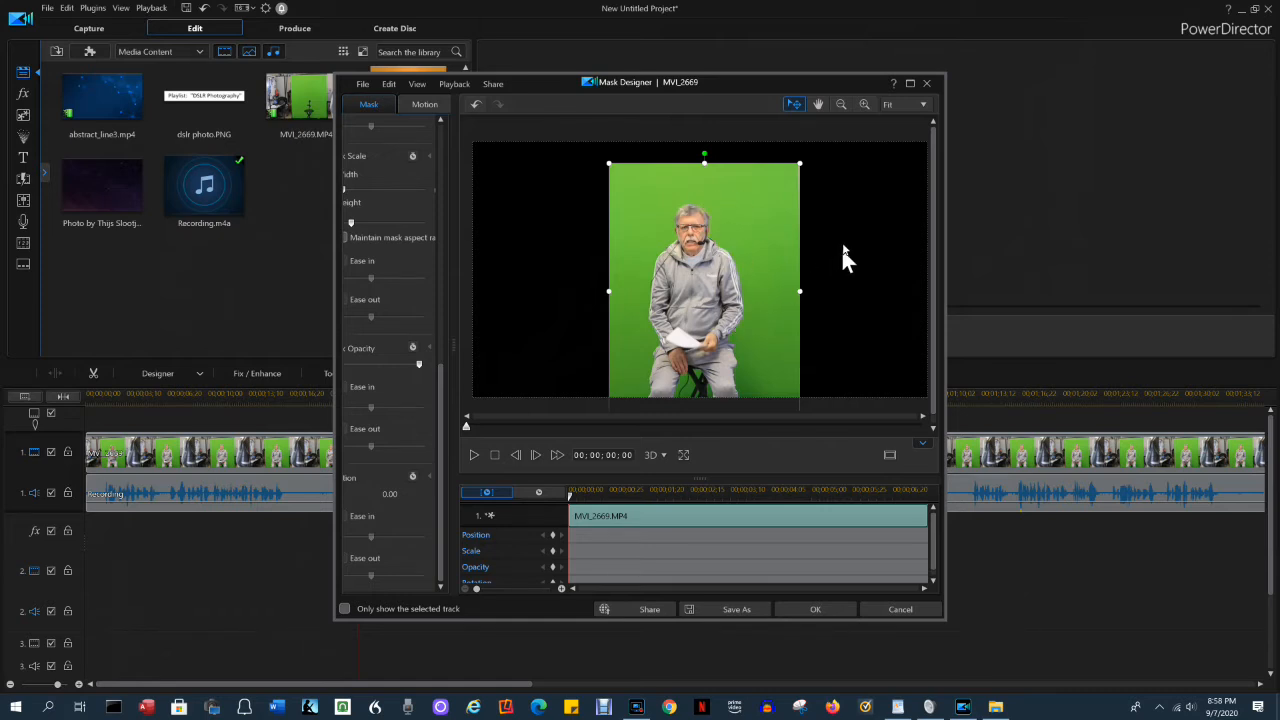
{"action": "left_click_drag", "start_coordinate": [800, 291], "coordinate": [762, 293]}
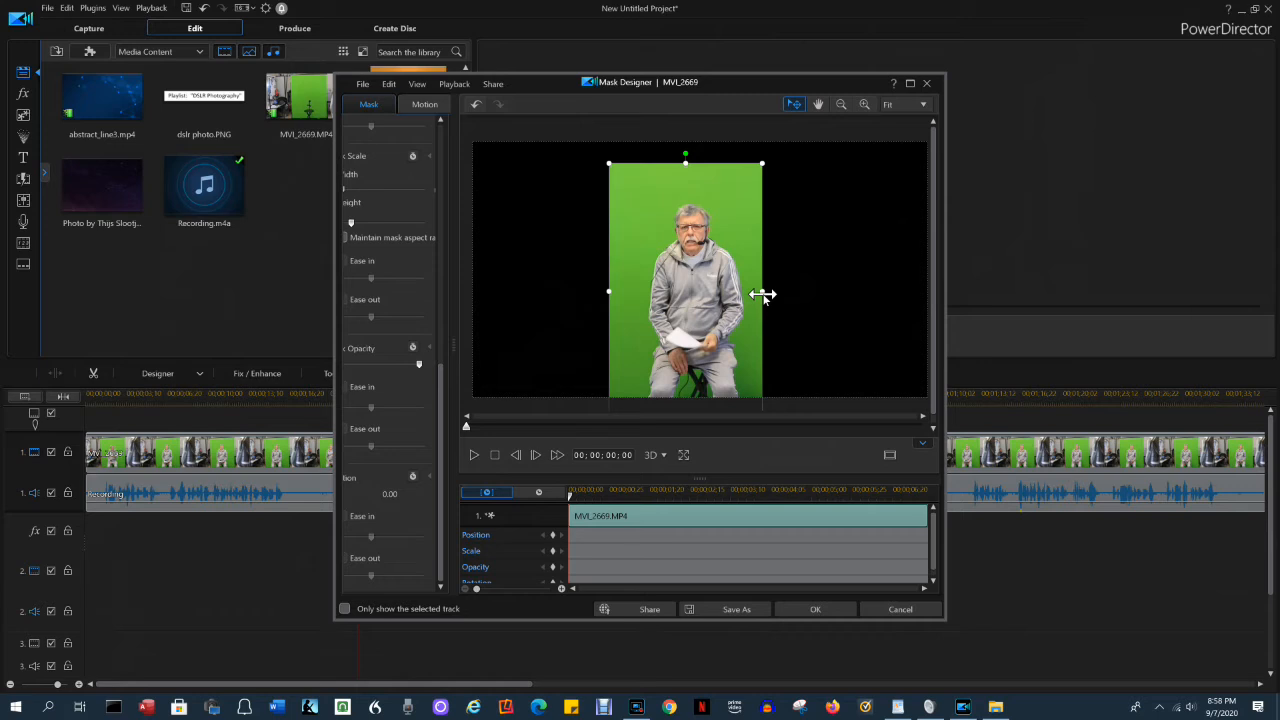
{"action": "left_click_drag", "start_coordinate": [608, 291], "coordinate": [626, 293]}
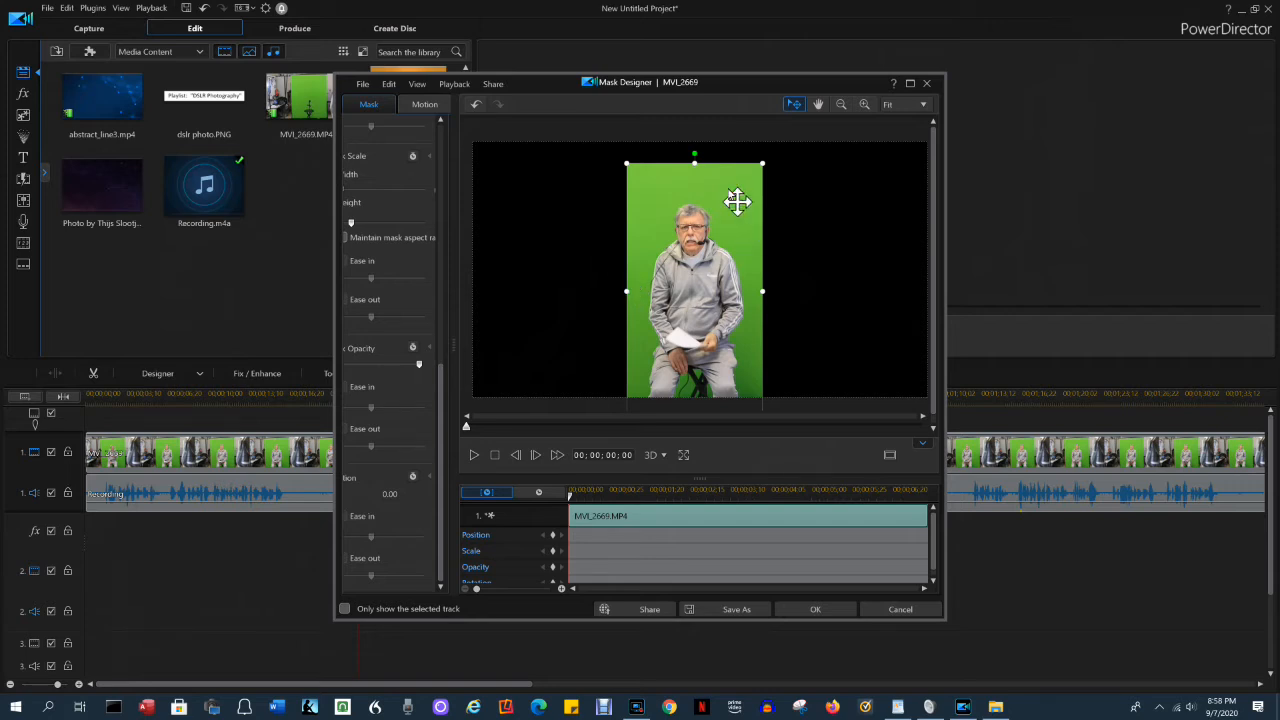
{"action": "left_click_drag", "start_coordinate": [693, 168], "coordinate": [694, 197]}
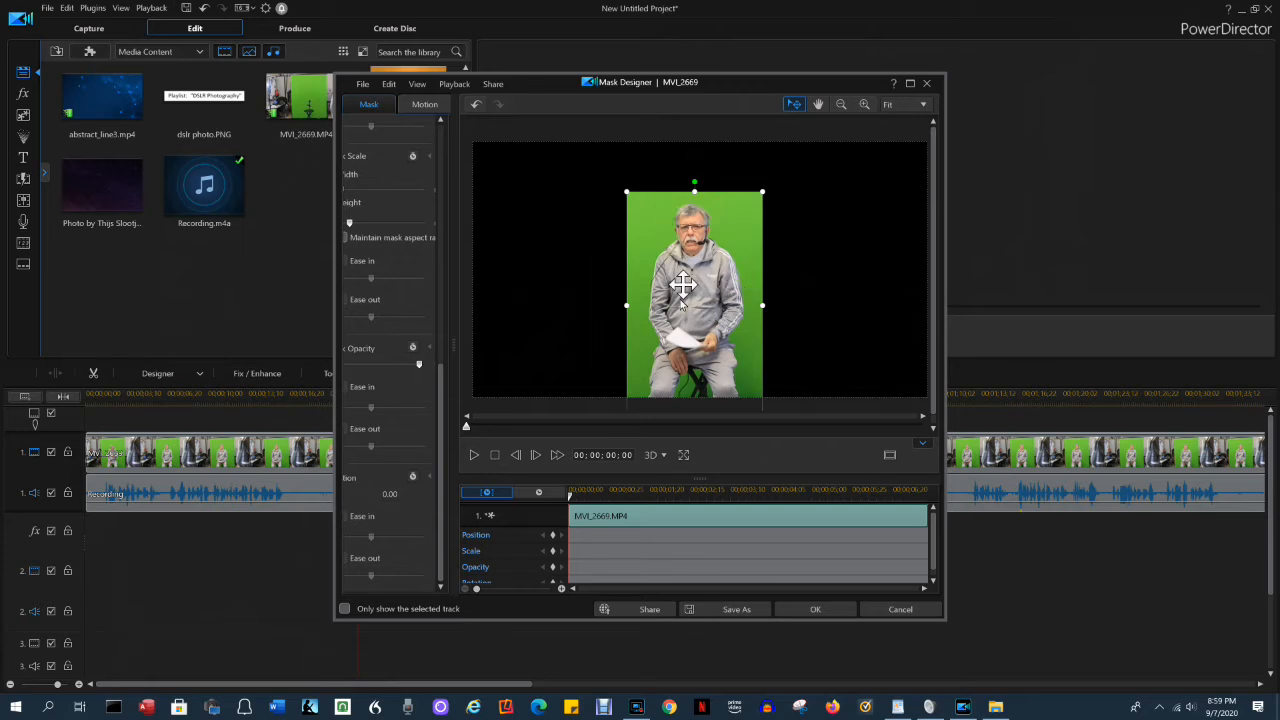
{"action": "left_click", "coordinate": [815, 609]}
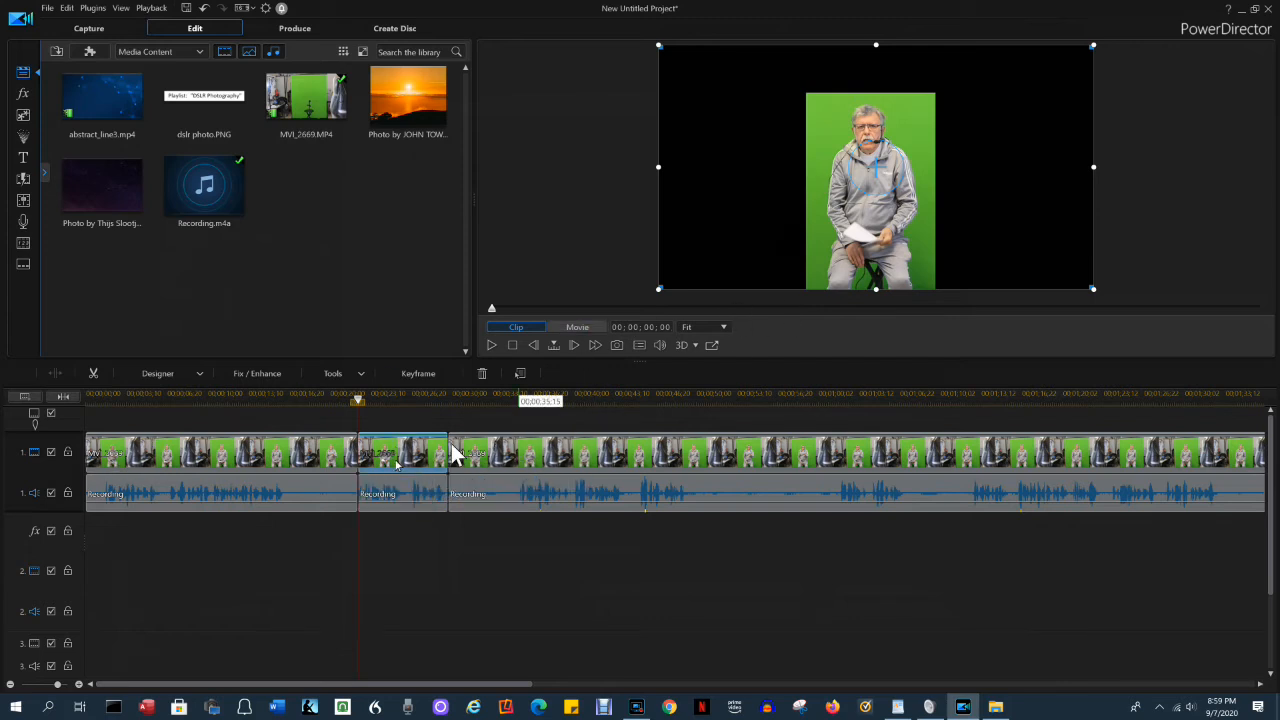
- Move the video and recording clips to track 2 and place the sunset photo on track 1 beneath the masked segment
{"action": "left_click_drag", "start_coordinate": [187, 455], "coordinate": [192, 572]}
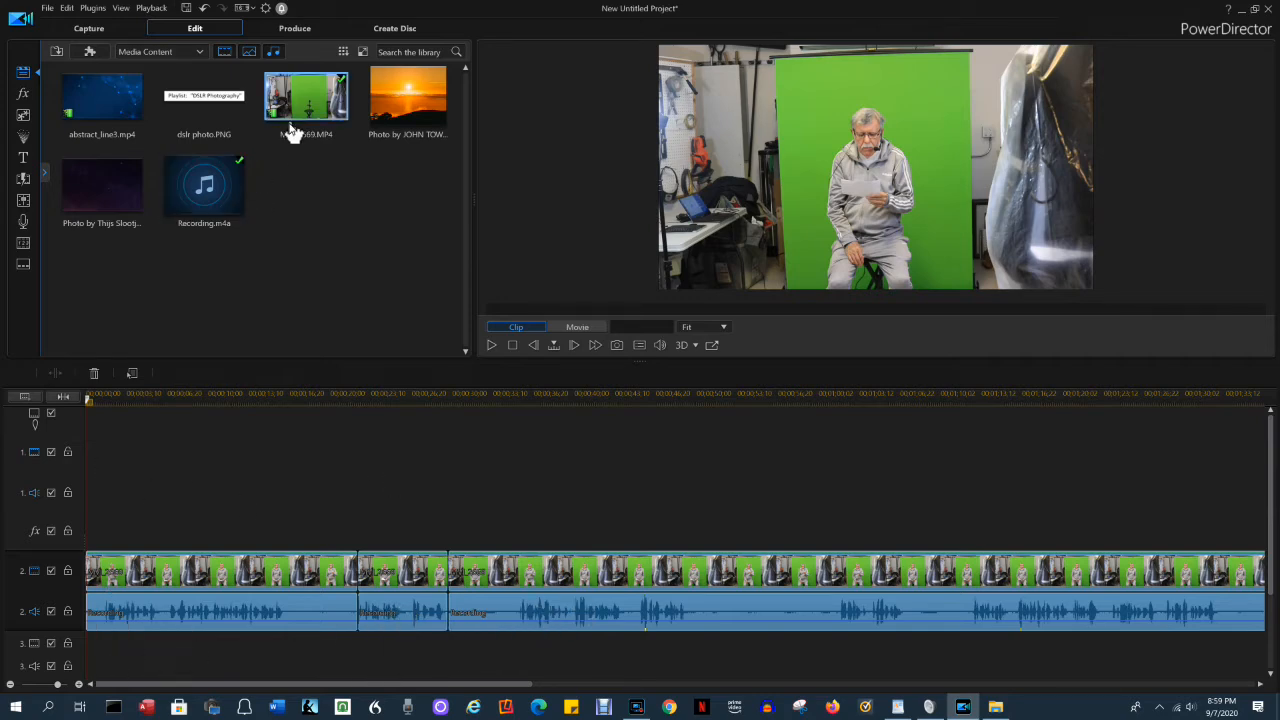
{"action": "left_click_drag", "start_coordinate": [397, 93], "coordinate": [358, 470]}
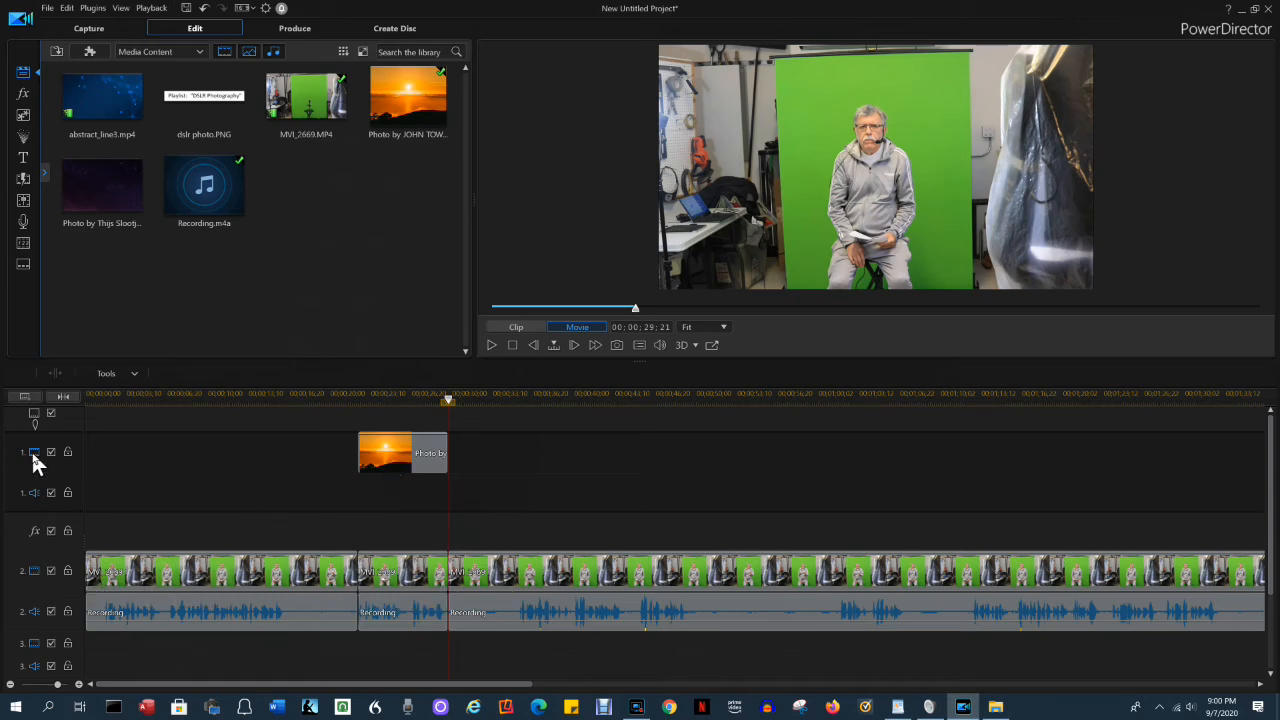
- Open the masked segment in PiP Designer, enable Chroma Key, and sample the green backdrop as the key color
{"action": "left_click", "coordinate": [393, 572]}
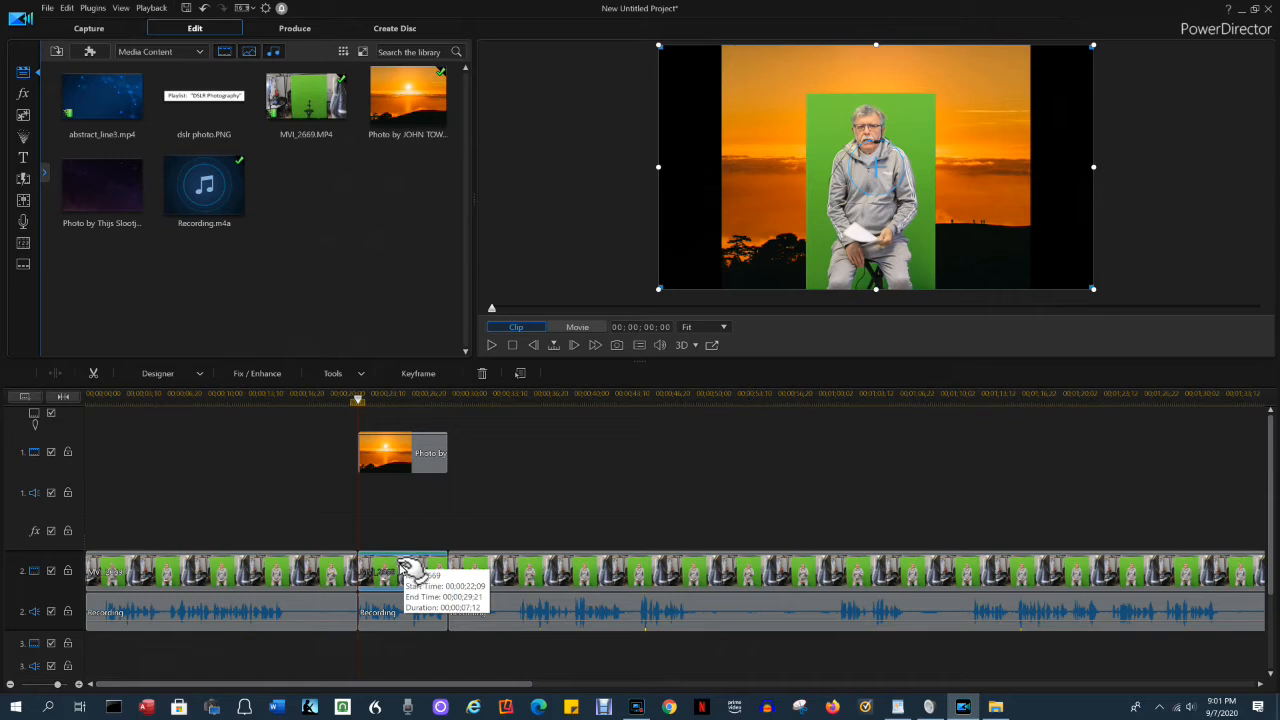
{"action": "left_click", "coordinate": [196, 375]}
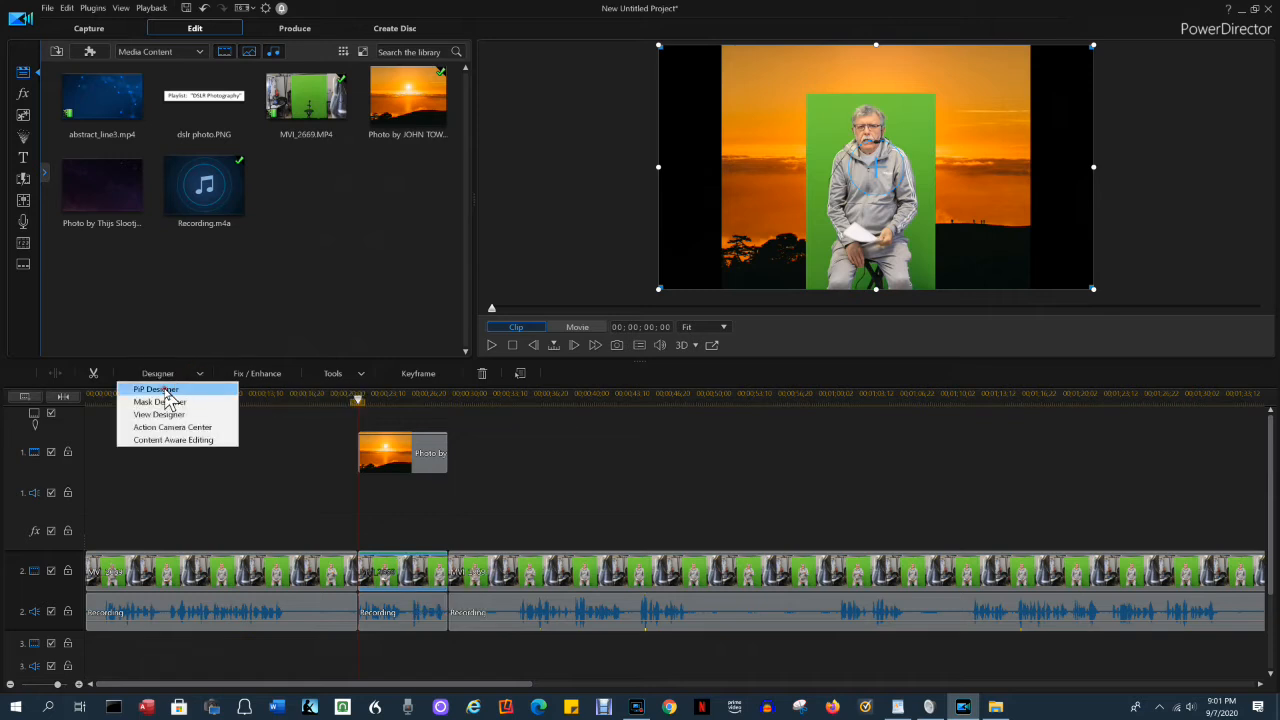
{"action": "left_click", "coordinate": [166, 391]}
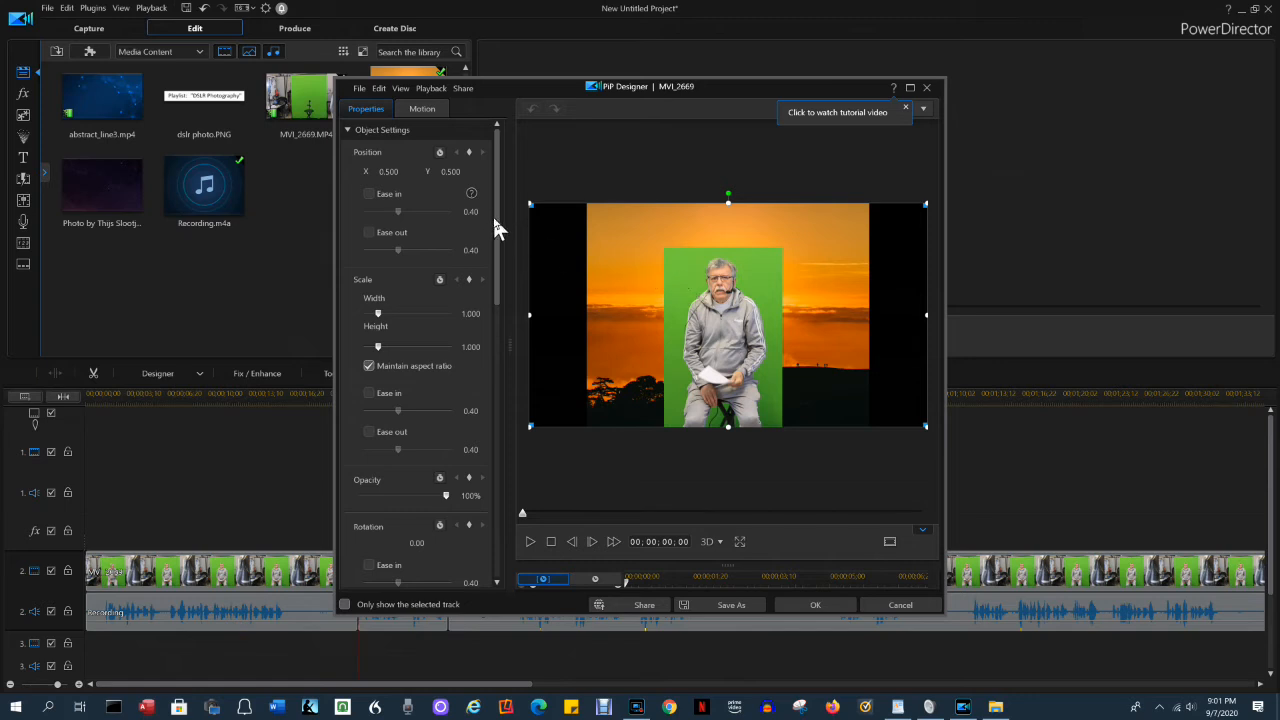
{"action": "left_click_drag", "start_coordinate": [496, 220], "coordinate": [491, 329]}
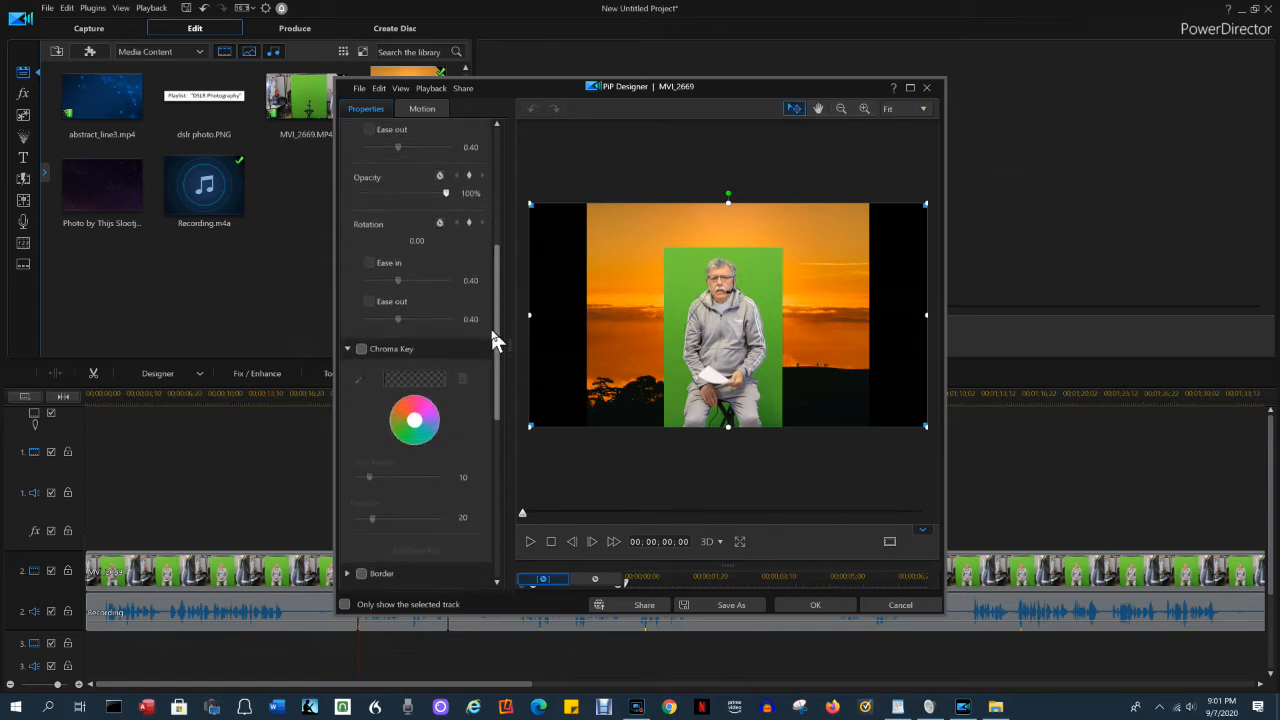
{"action": "left_click", "coordinate": [361, 350]}
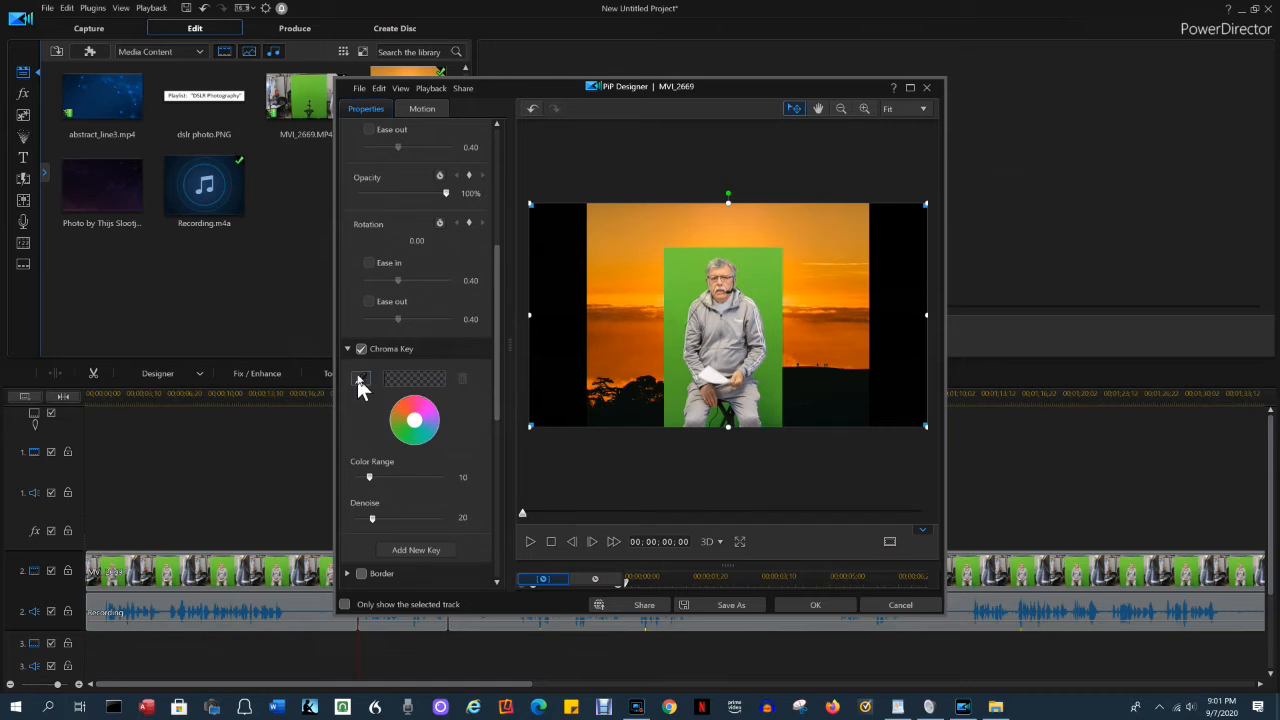
{"action": "left_click", "coordinate": [360, 379]}
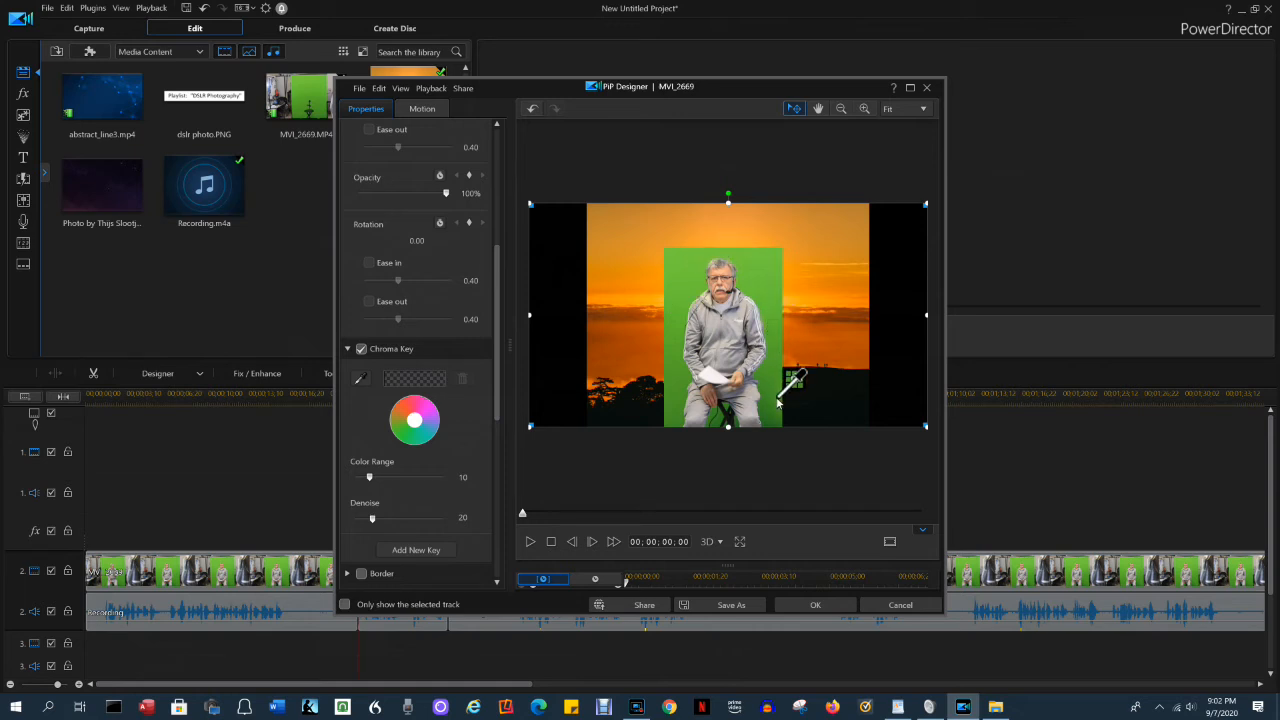
{"action": "left_click", "coordinate": [761, 317]}
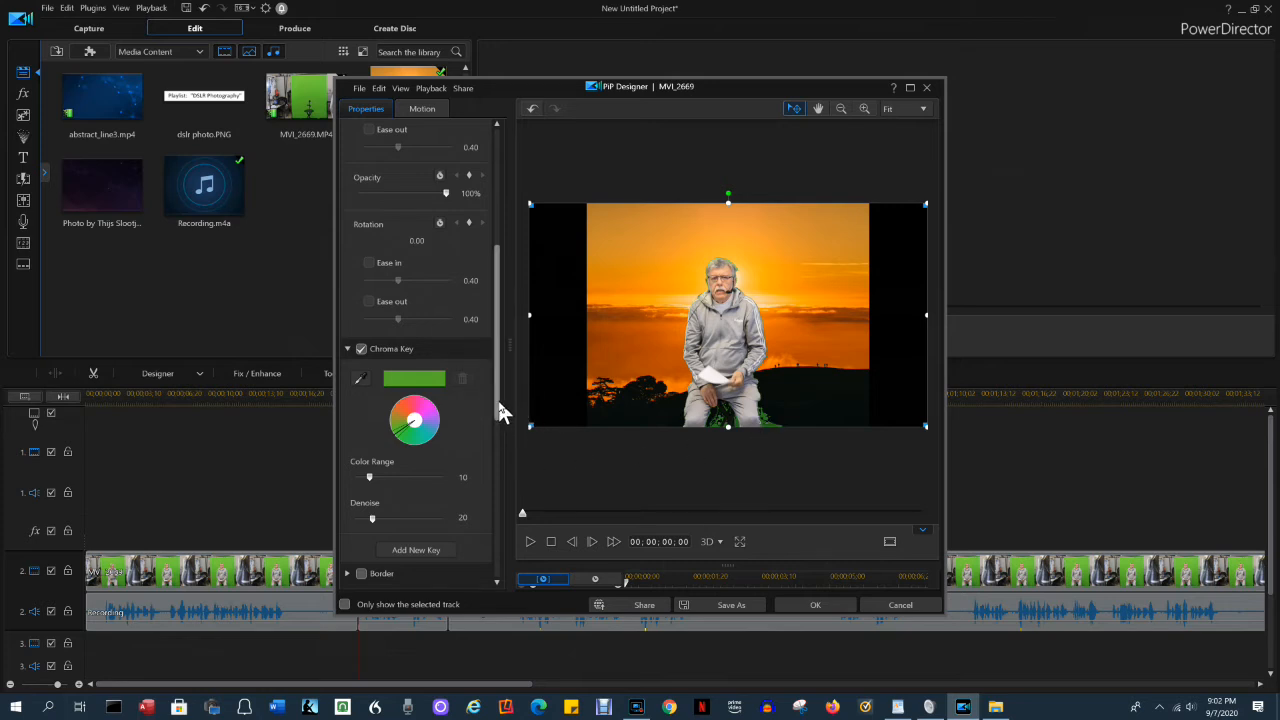
- Set the chroma key Color Range to 29, apply it, and play back the composited segment
{"action": "left_click_drag", "start_coordinate": [499, 403], "coordinate": [499, 404]}
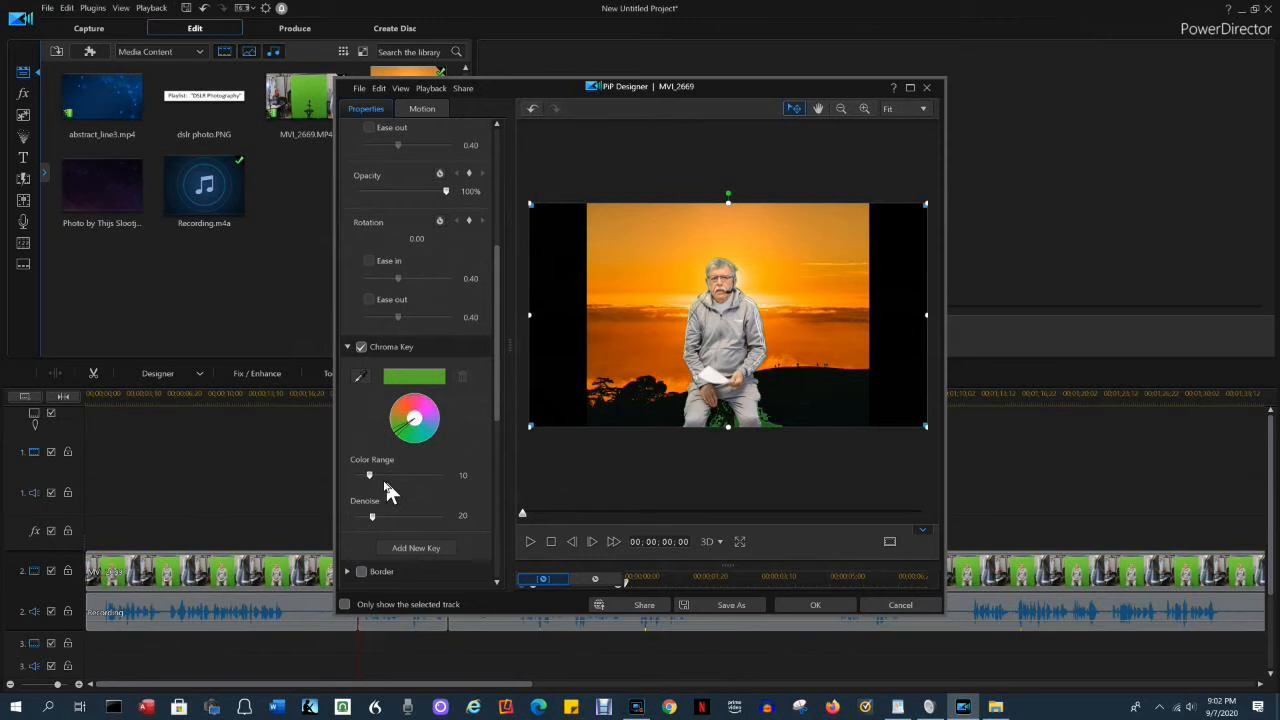
{"action": "left_click_drag", "start_coordinate": [386, 481], "coordinate": [397, 476]}
{"action": "left_click", "coordinate": [530, 545]}
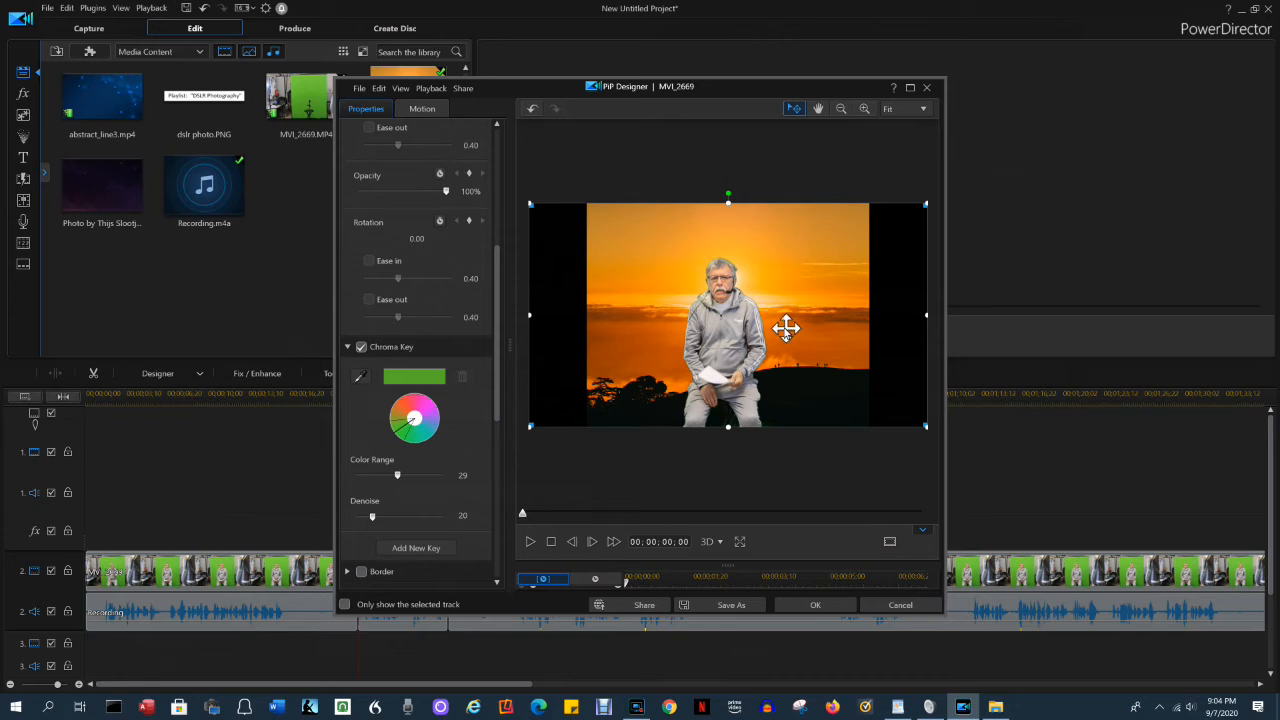
{"action": "left_click", "coordinate": [815, 605]}
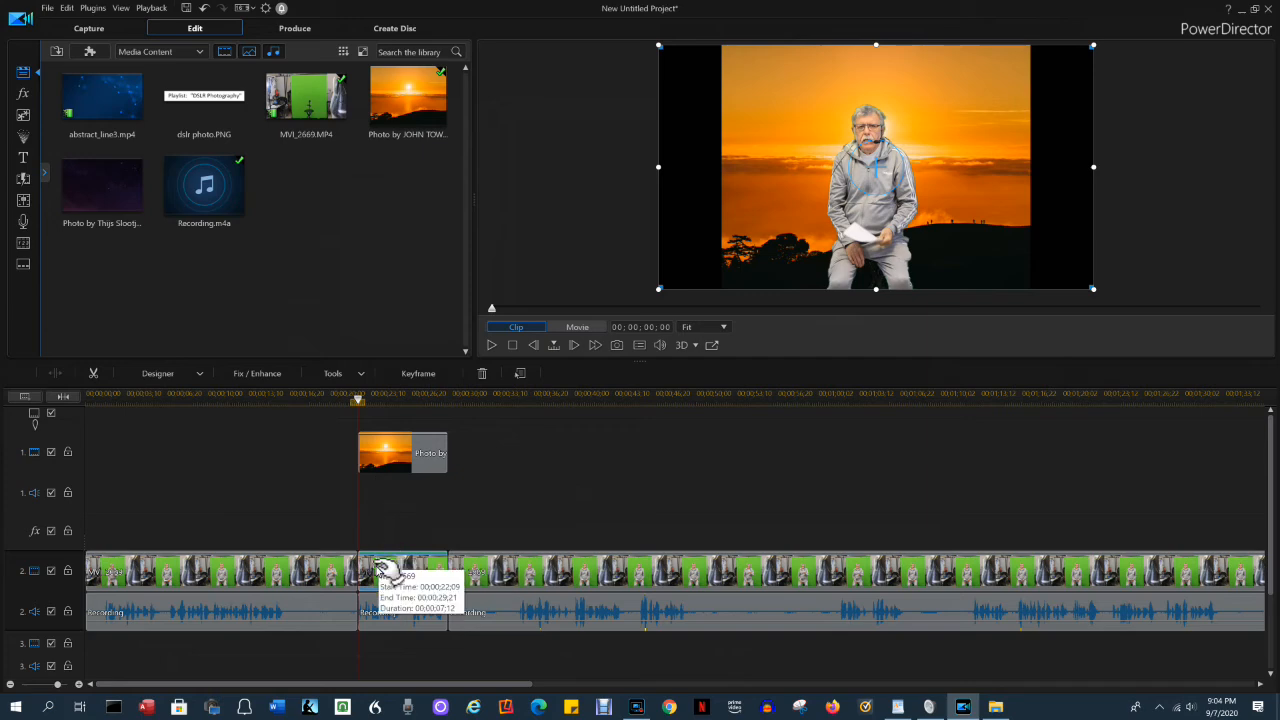
{"action": "left_click", "coordinate": [492, 346]}
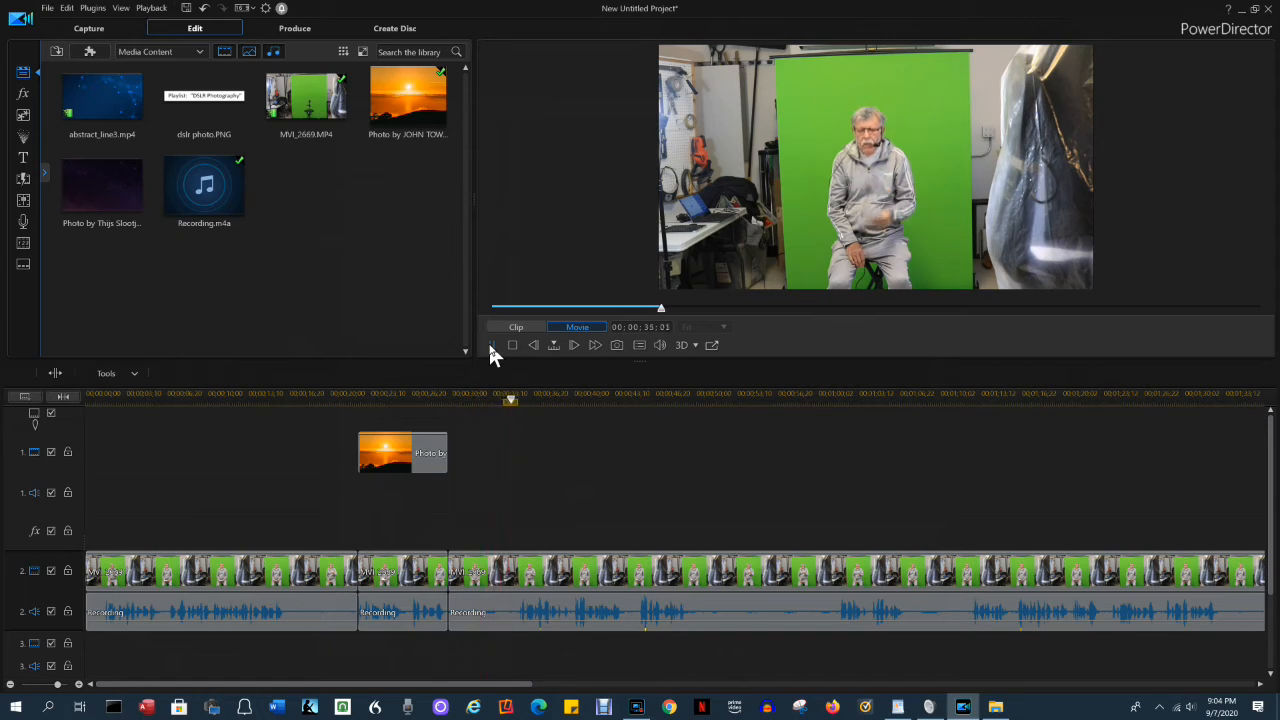
{"action": "left_click", "coordinate": [490, 346]}
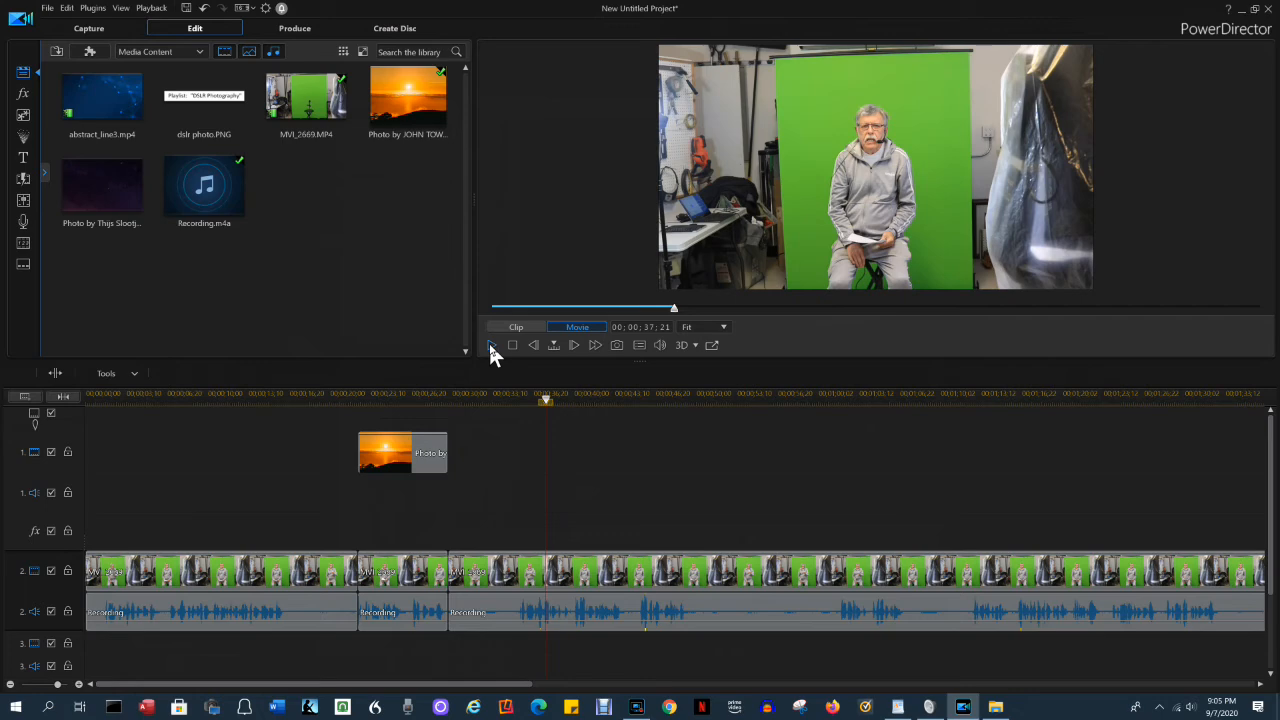
- Add dslr photo.PNG to track 3 at the keyed segment's start and resize it to a lower banner as wide as the sunset photo
{"action": "left_click", "coordinate": [372, 450]}
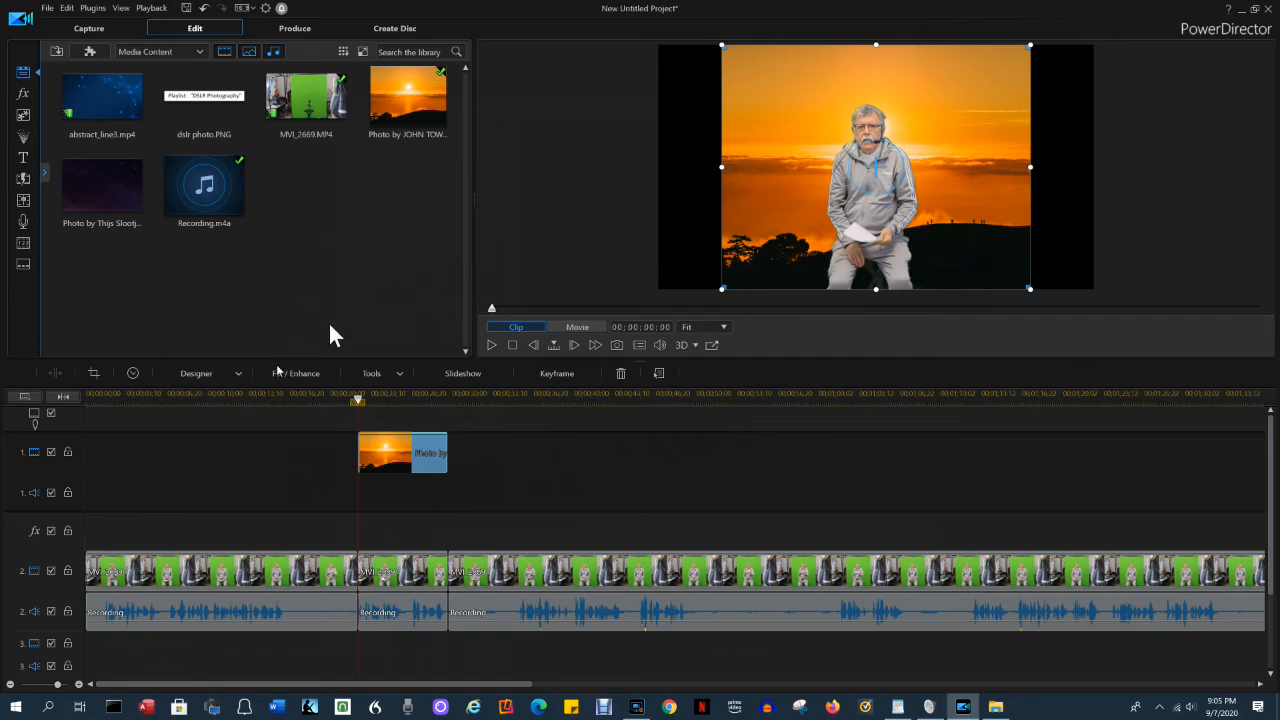
{"action": "left_click_drag", "start_coordinate": [285, 358], "coordinate": [292, 308]}
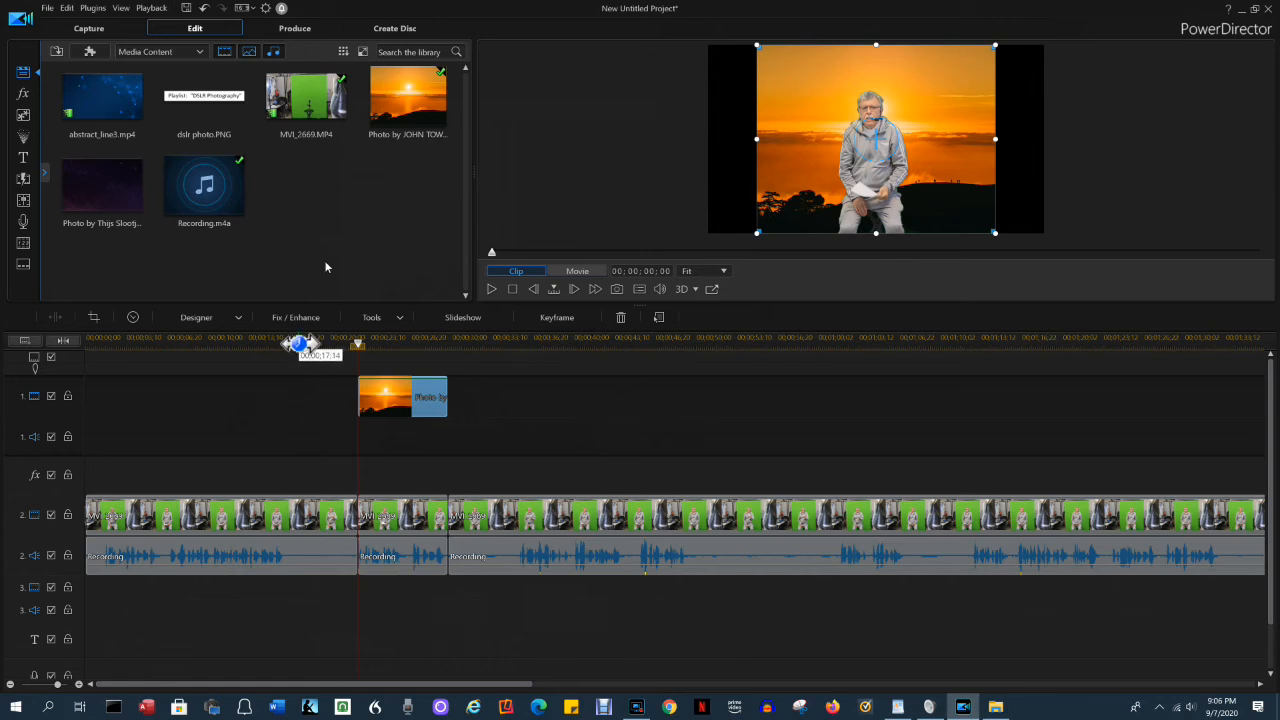
{"action": "left_click_drag", "start_coordinate": [220, 119], "coordinate": [359, 622]}
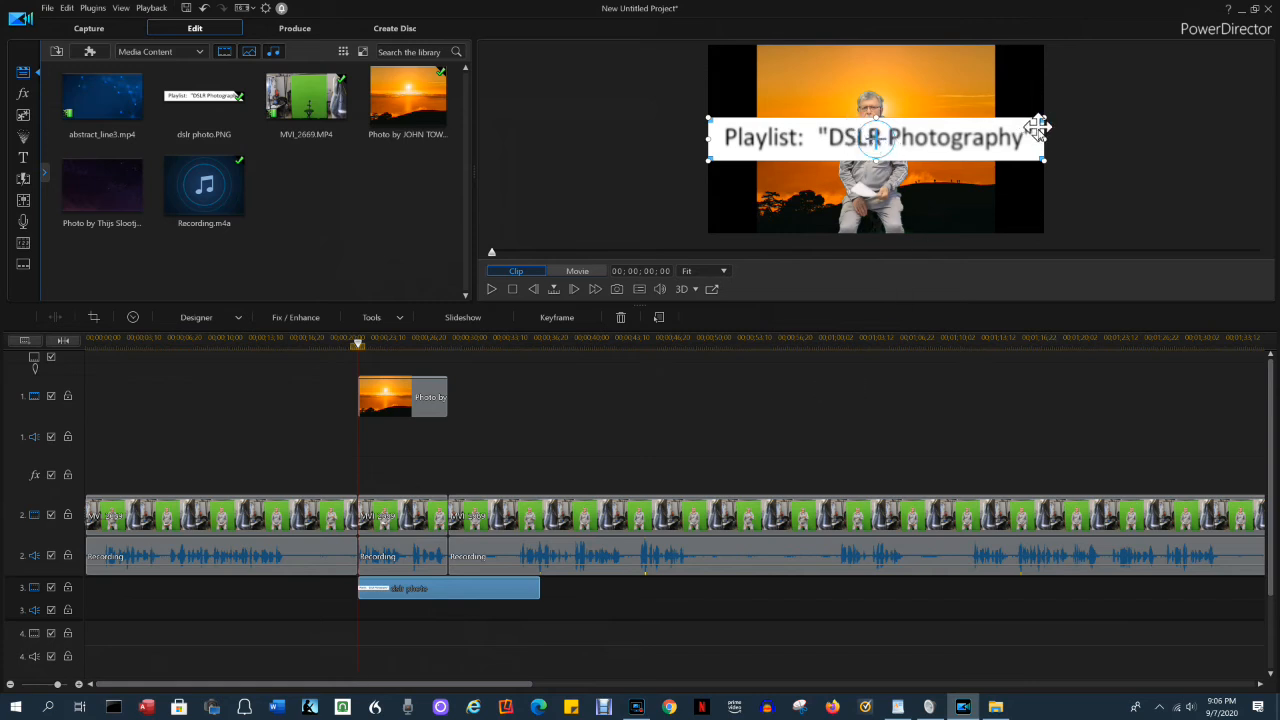
{"action": "left_click_drag", "start_coordinate": [872, 137], "coordinate": [870, 191]}
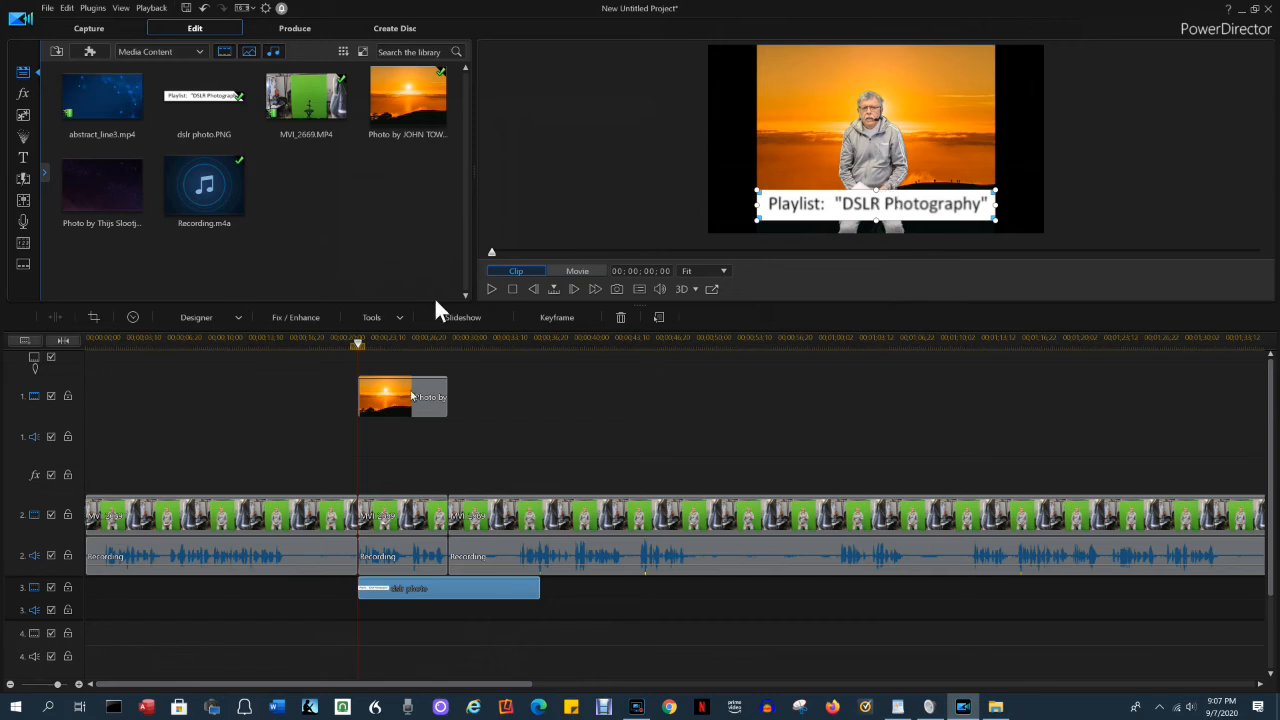
- Move the keyed presenter segment in PiP Designer to position X 0.486, Y 0.430 so he meets the banner's lower edge
{"action": "left_click", "coordinate": [406, 514]}
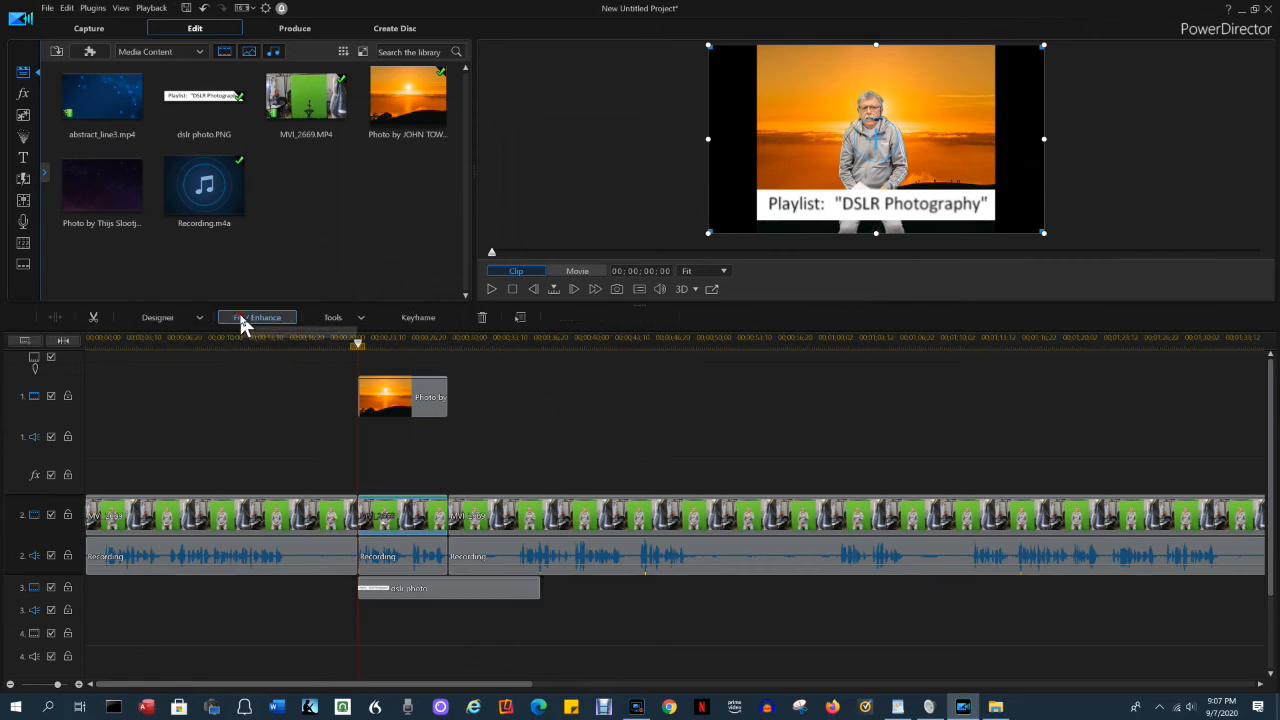
{"action": "double_click", "coordinate": [430, 511]}
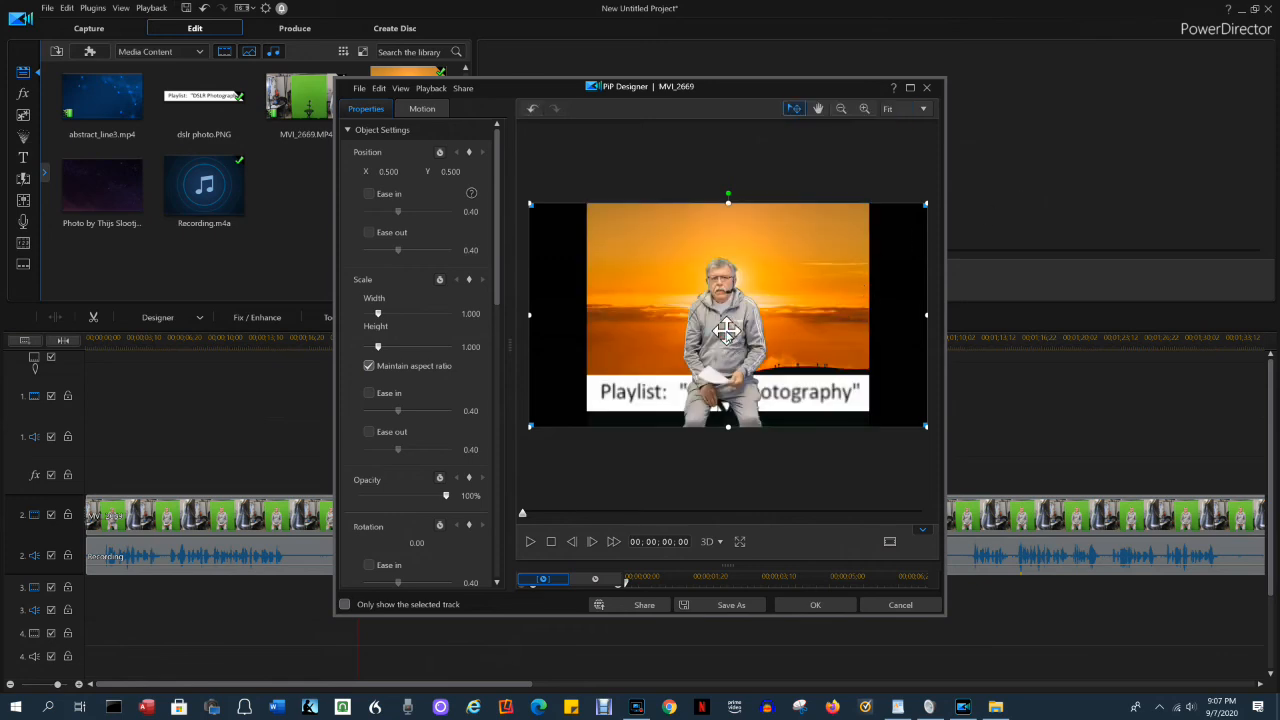
{"action": "left_click_drag", "start_coordinate": [726, 331], "coordinate": [720, 315]}
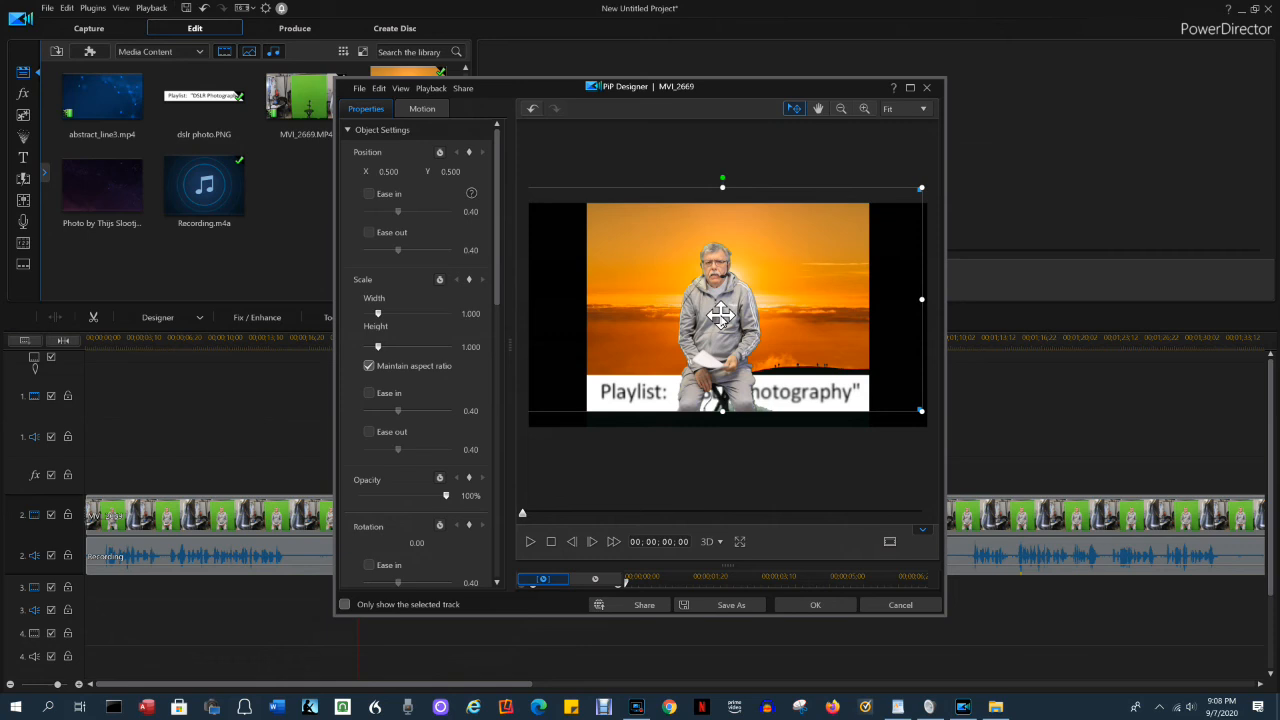
{"action": "left_click", "coordinate": [816, 605]}
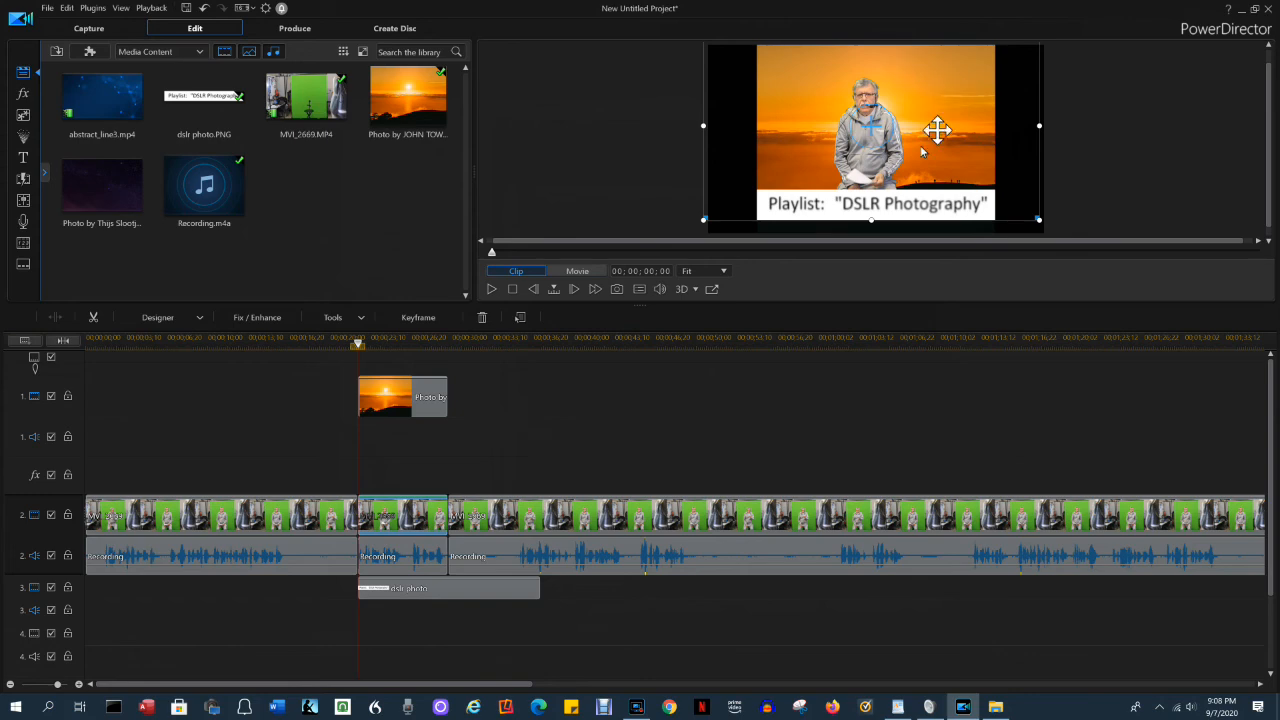
- Scale the keyed presenter segment to 0.561 in PiP Designer and move it to X 0.758, Y 0.653, at the sunset photo's lower right
{"action": "left_click", "coordinate": [200, 317]}
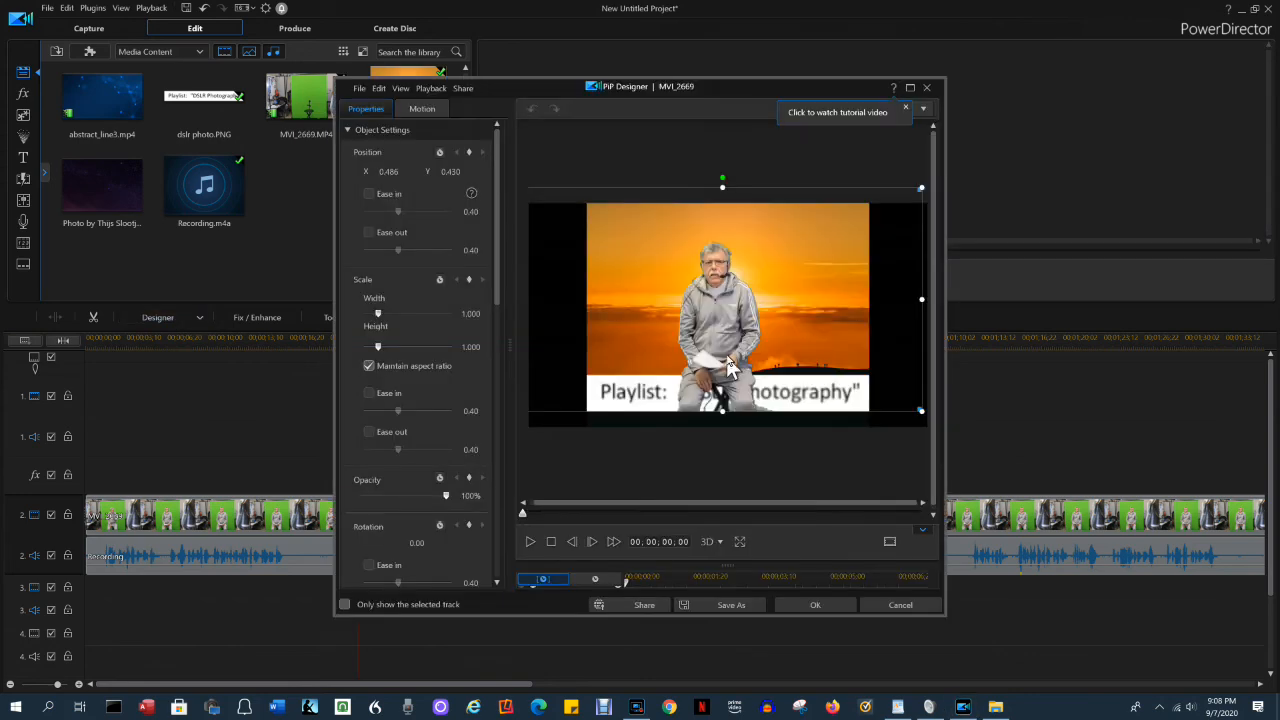
{"action": "left_click_drag", "start_coordinate": [718, 291], "coordinate": [728, 284]}
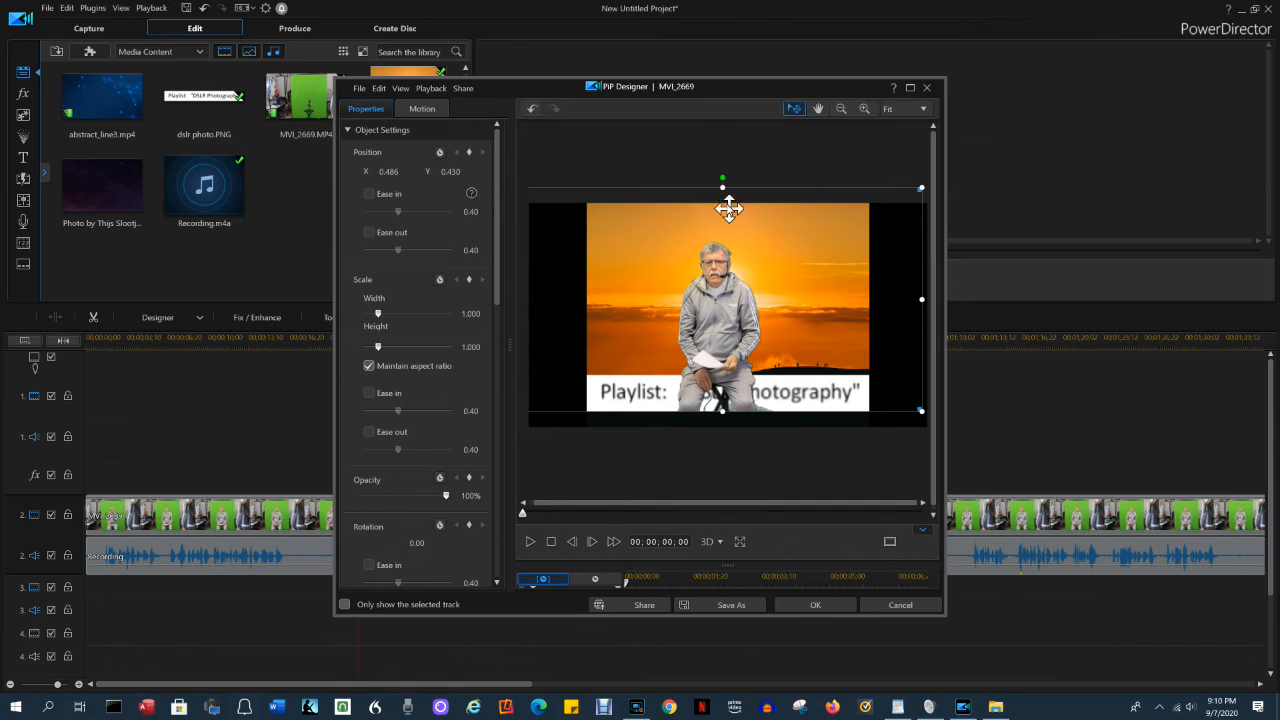
{"action": "left_click_drag", "start_coordinate": [722, 192], "coordinate": [719, 287]}
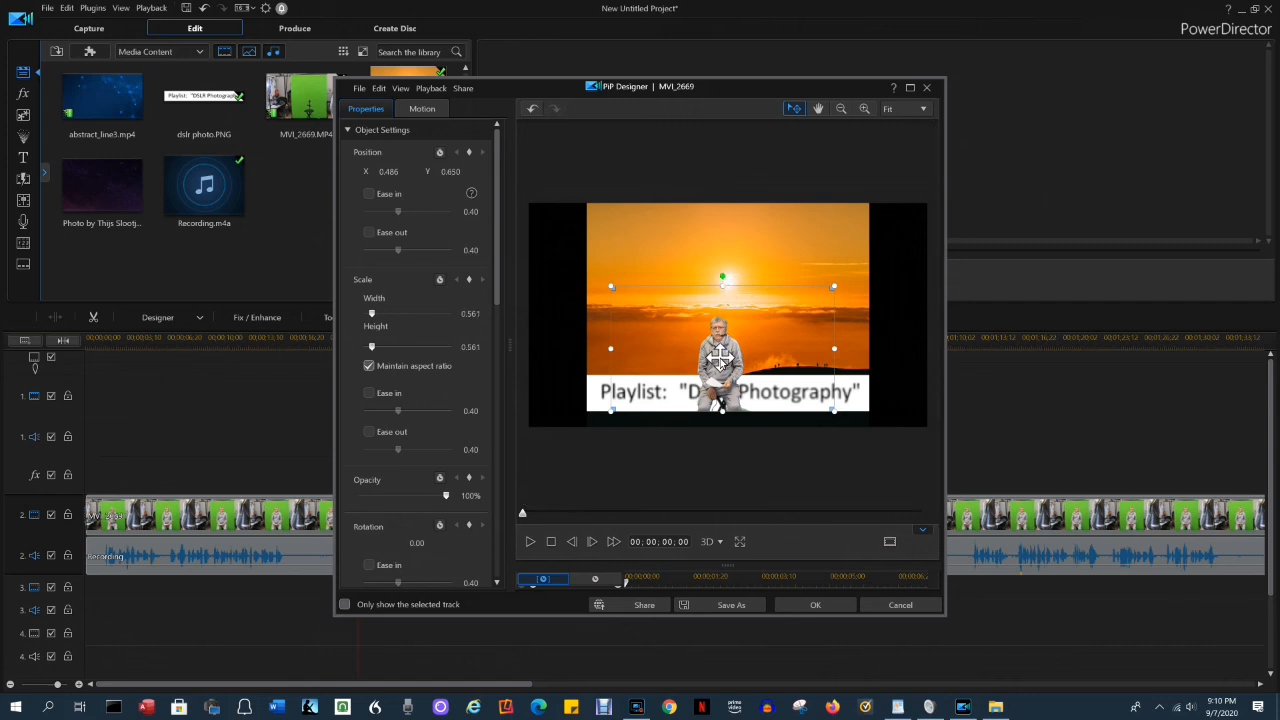
{"action": "left_click_drag", "start_coordinate": [719, 357], "coordinate": [820, 357]}
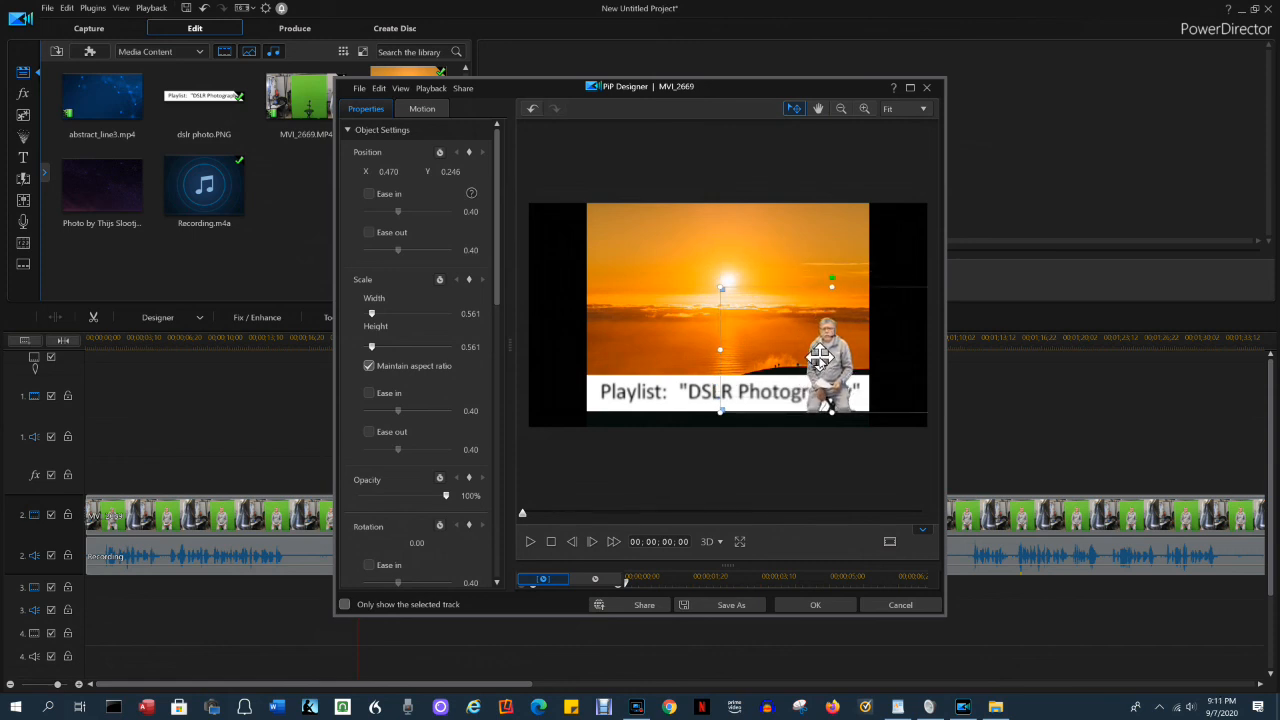
{"action": "left_click_drag", "start_coordinate": [820, 357], "coordinate": [822, 356]}
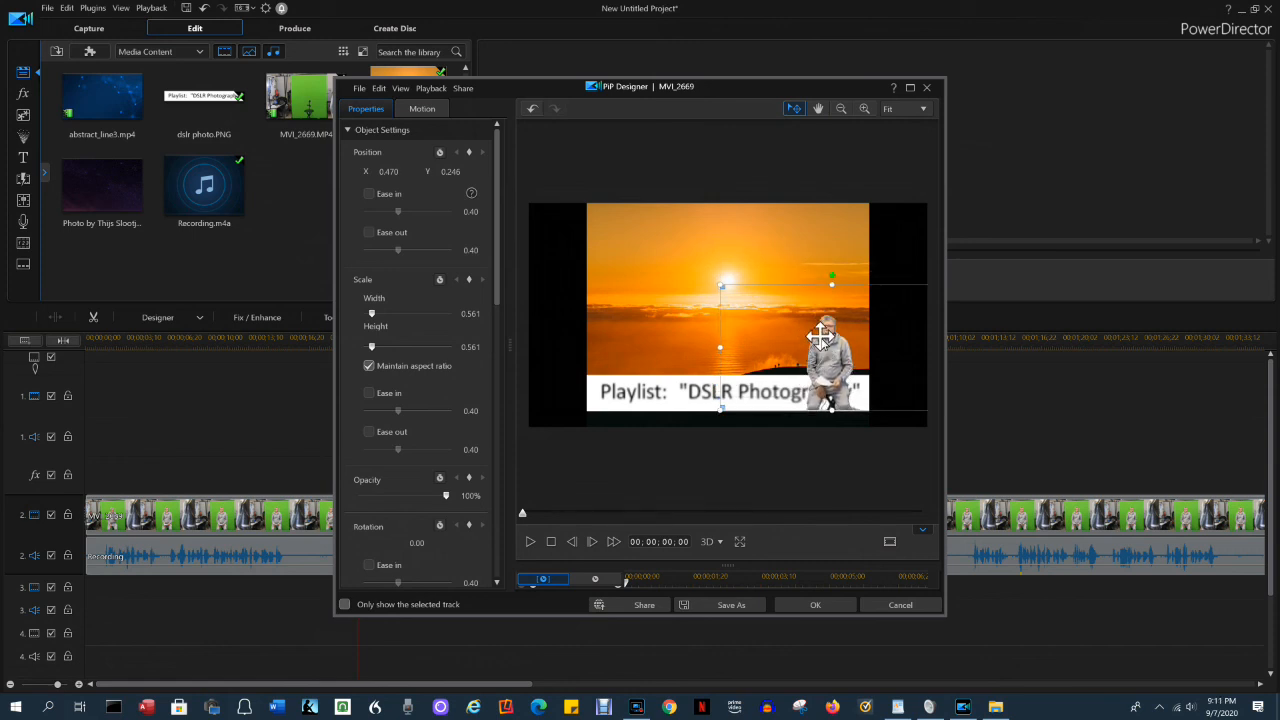
{"action": "left_click", "coordinate": [812, 605]}
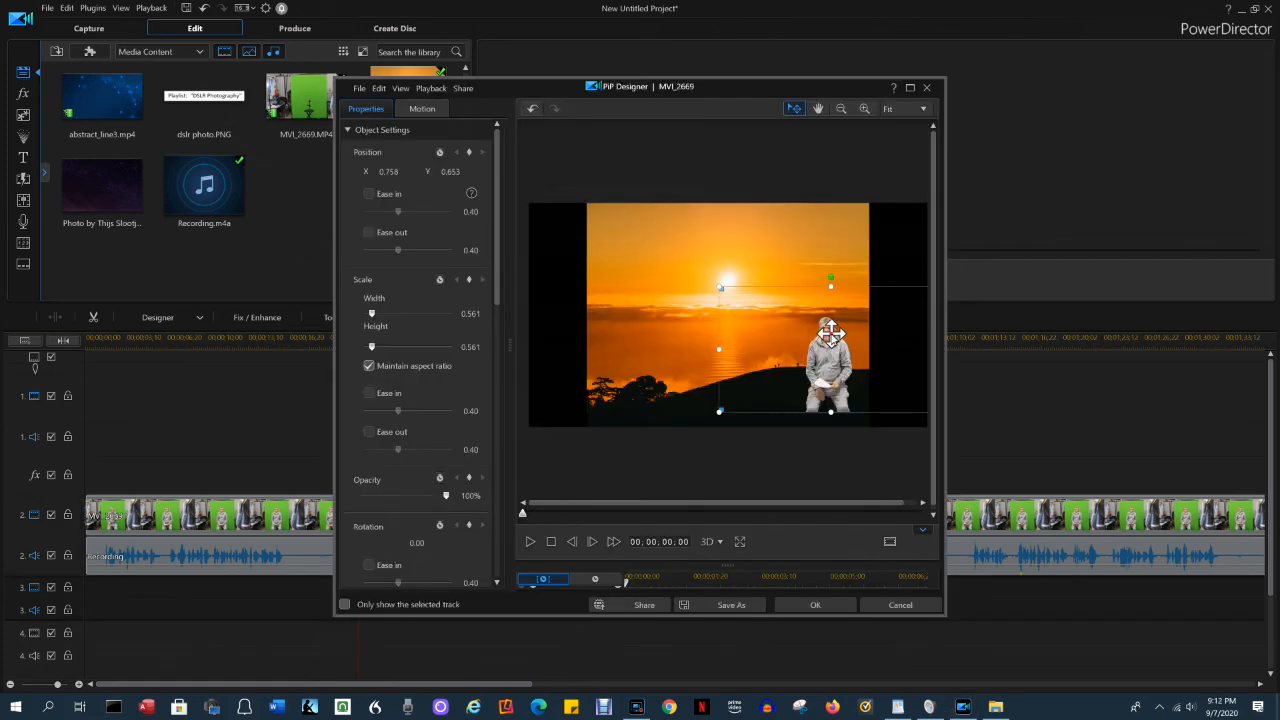
- Move the duplicate presenter to the sunset photo's lower-left area, and delete that duplicate segment from track 3
{"action": "left_click_drag", "start_coordinate": [830, 333], "coordinate": [635, 347]}
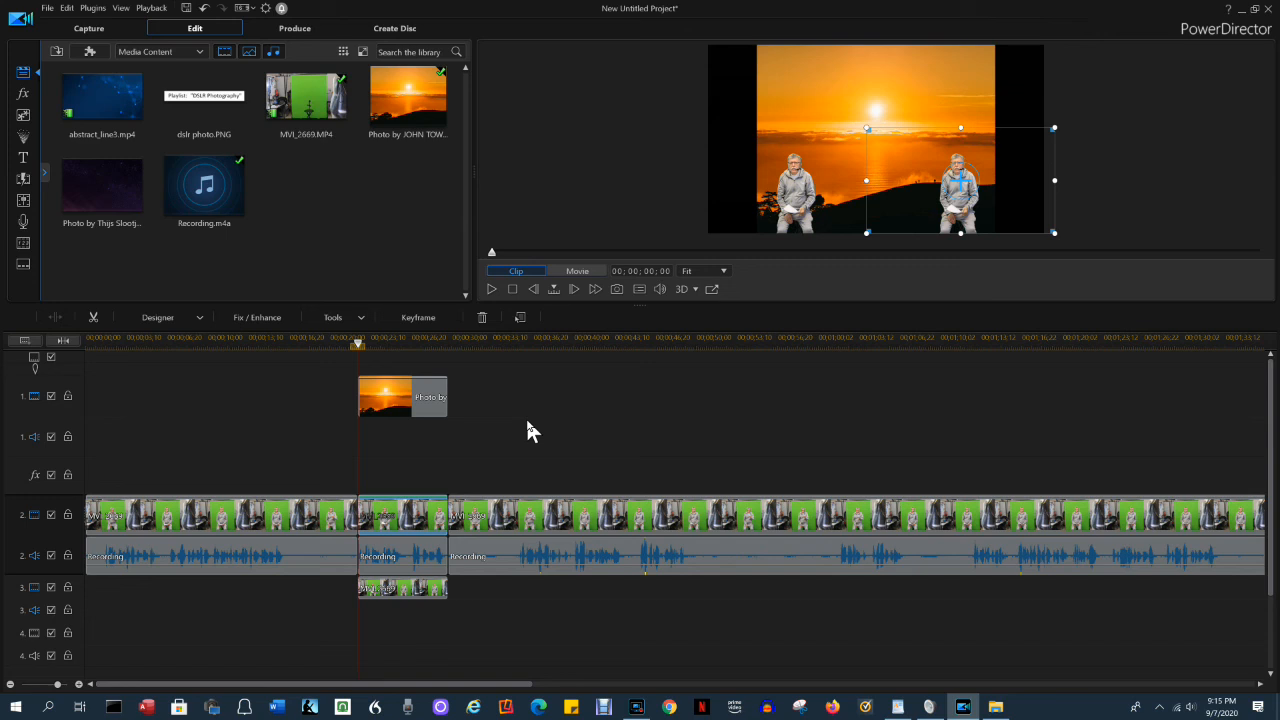
{"action": "left_click", "coordinate": [407, 589]}
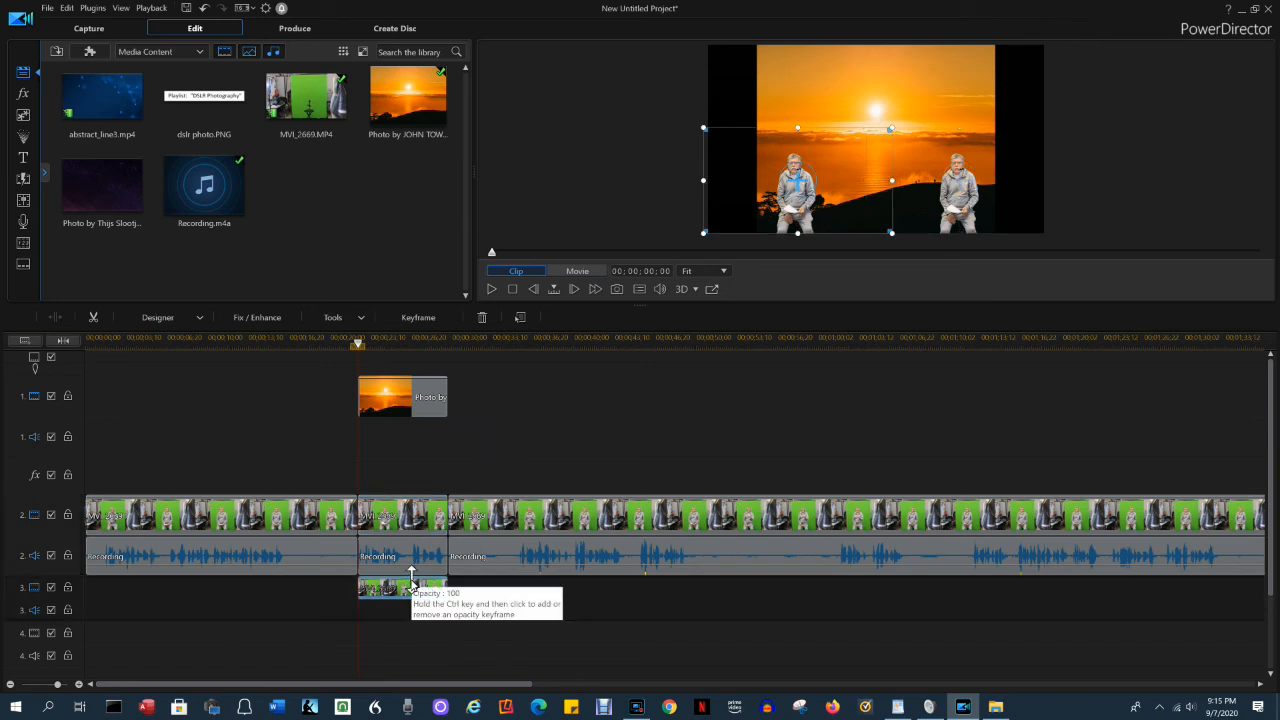
{"action": "key", "text": "Delete"}
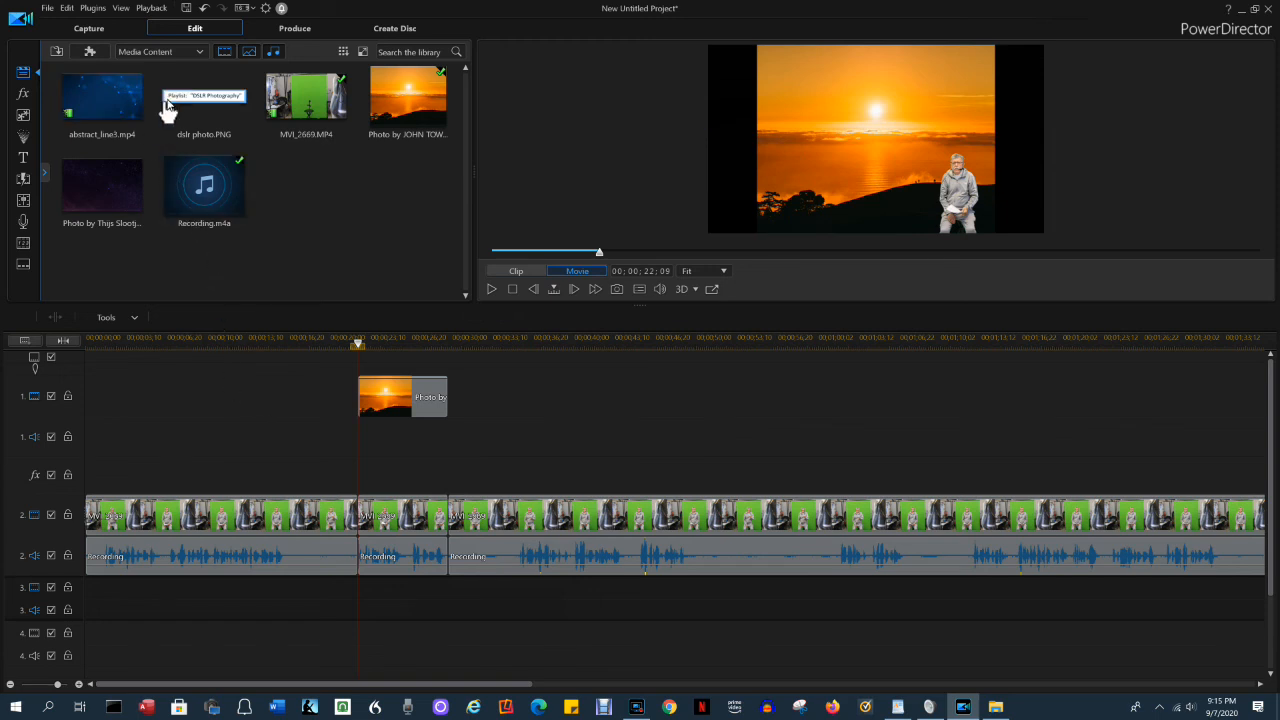
- Add dslr photo.PNG to track 3, trimmed to span the keyed segment, and fit it as a banner along the sunset photo's lower edge
{"action": "left_click_drag", "start_coordinate": [188, 104], "coordinate": [362, 610]}
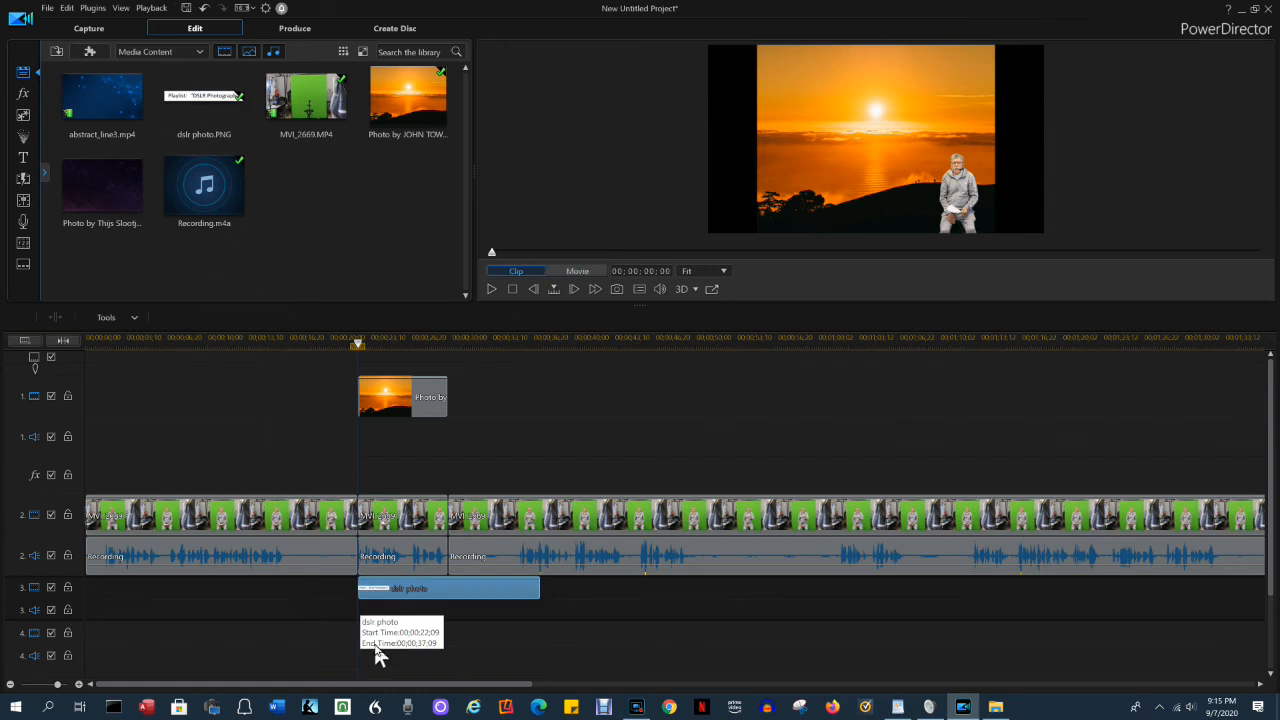
{"action": "left_click", "coordinate": [466, 551]}
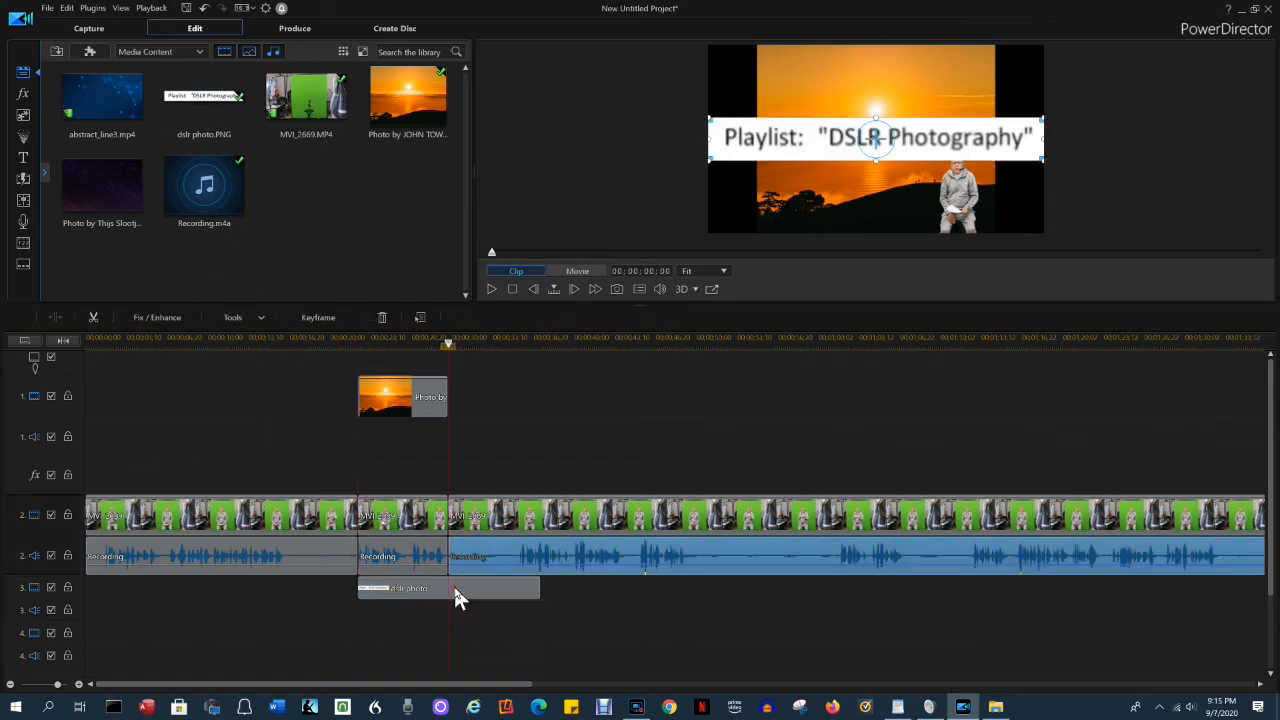
{"action": "left_click", "coordinate": [455, 587]}
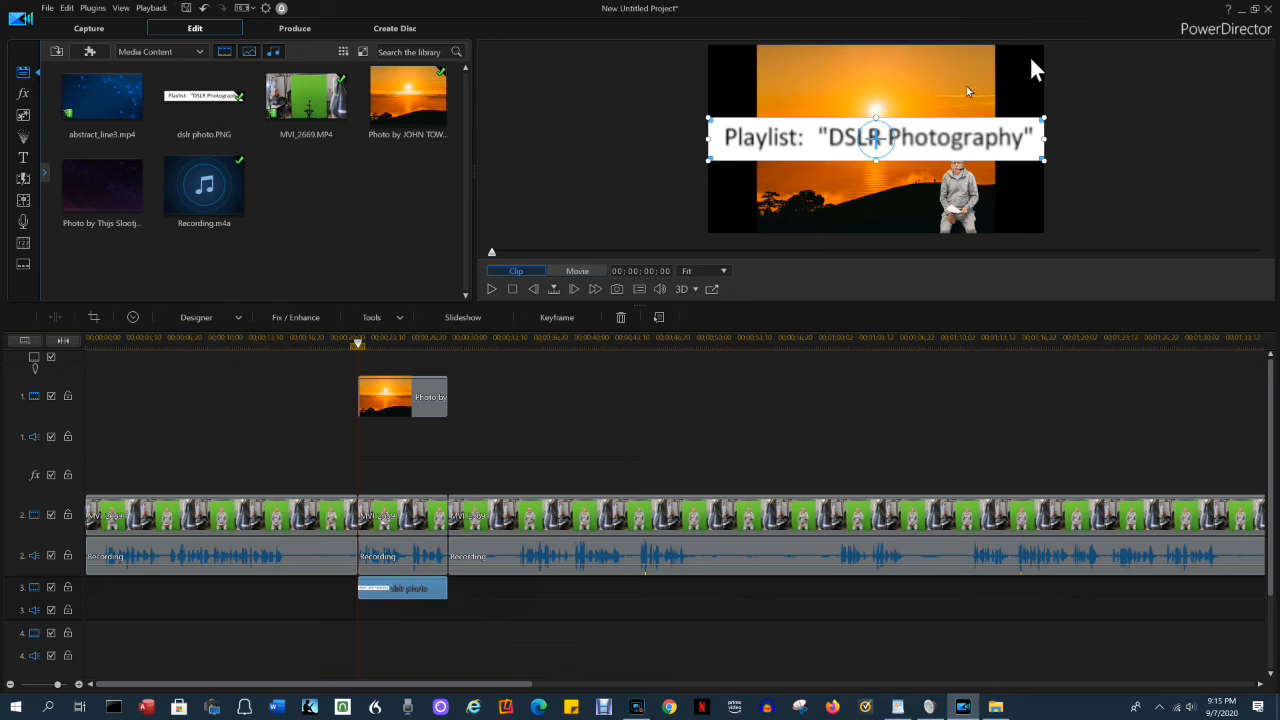
{"action": "left_click_drag", "start_coordinate": [873, 140], "coordinate": [875, 221]}
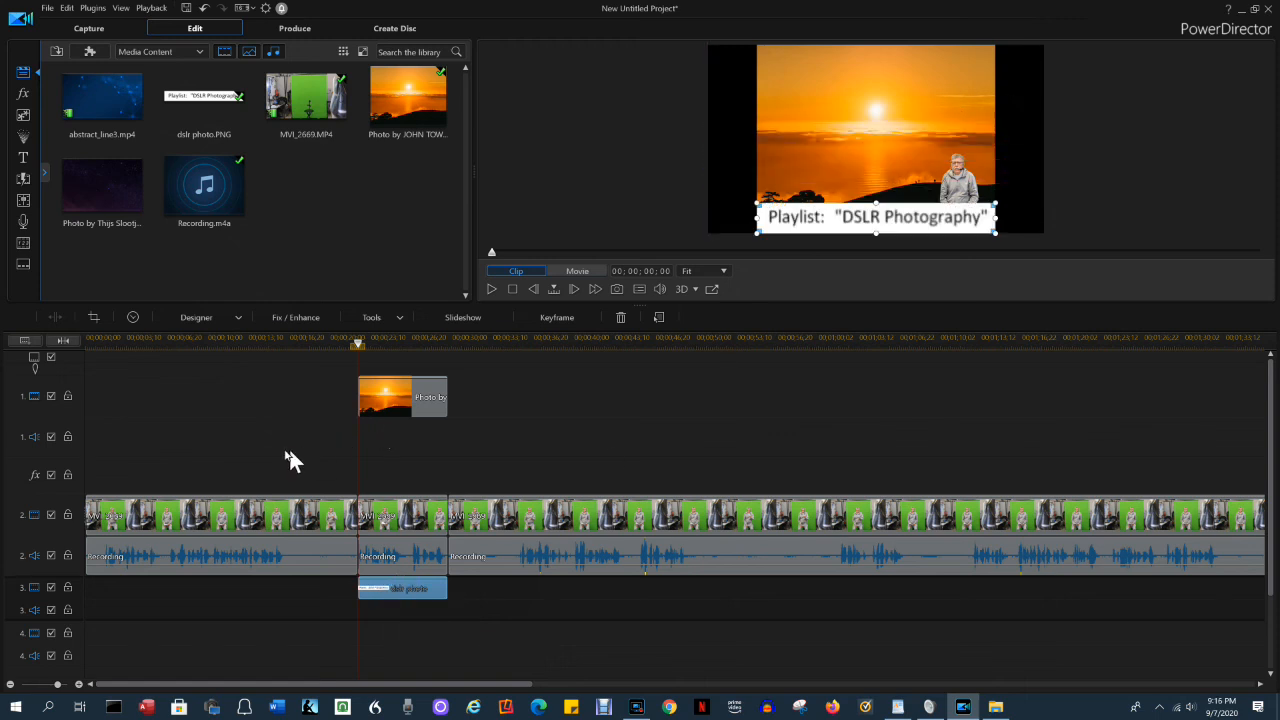